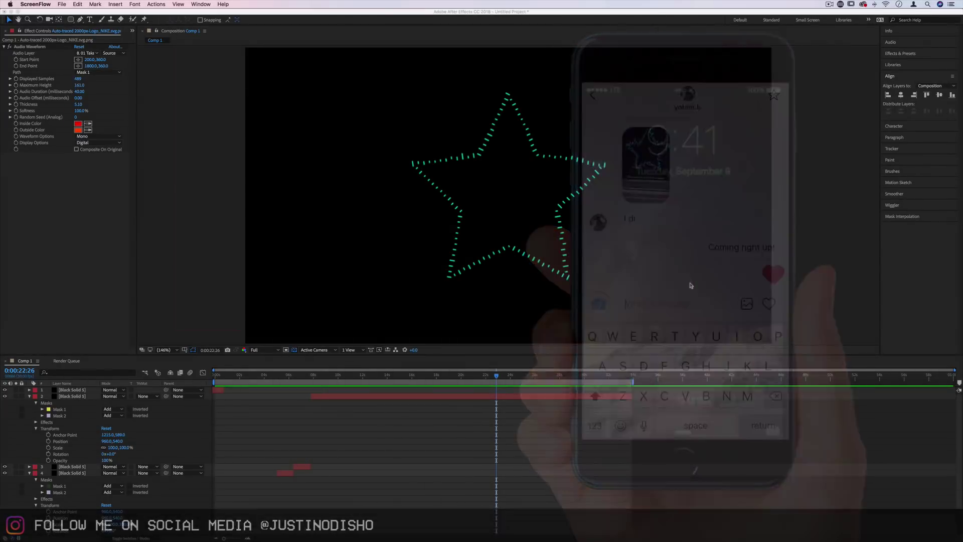
Replay the existing swoosh, J and square animations from the beginning
left_click(317, 377)
left_click(219, 377)
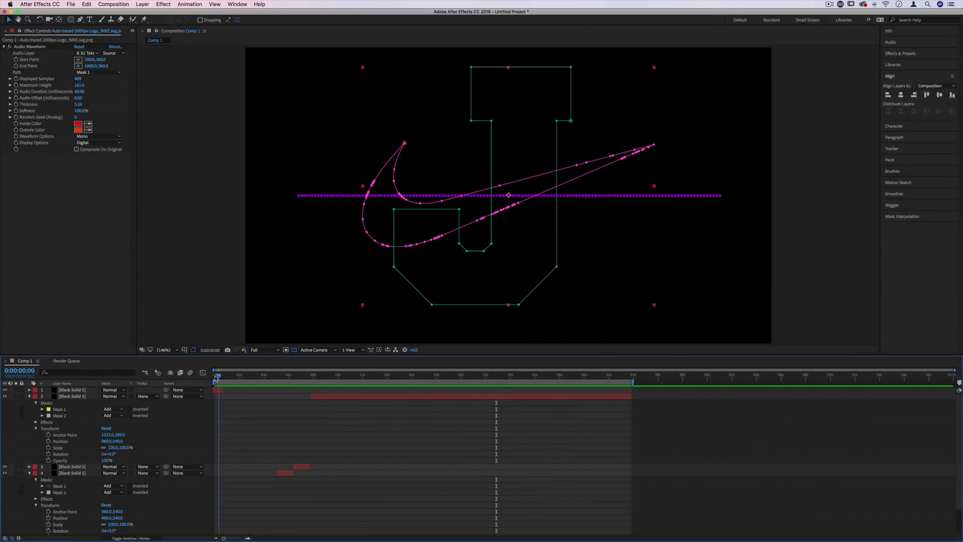
left_click_drag(219, 377, 341, 386)
scroll(301, 452, "down", 3)
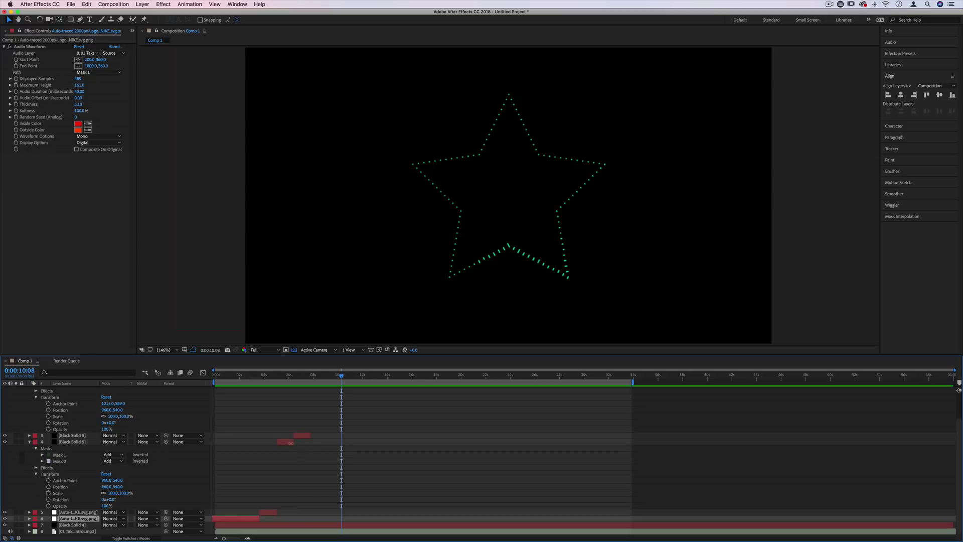
scroll(325, 455, "up", 3)
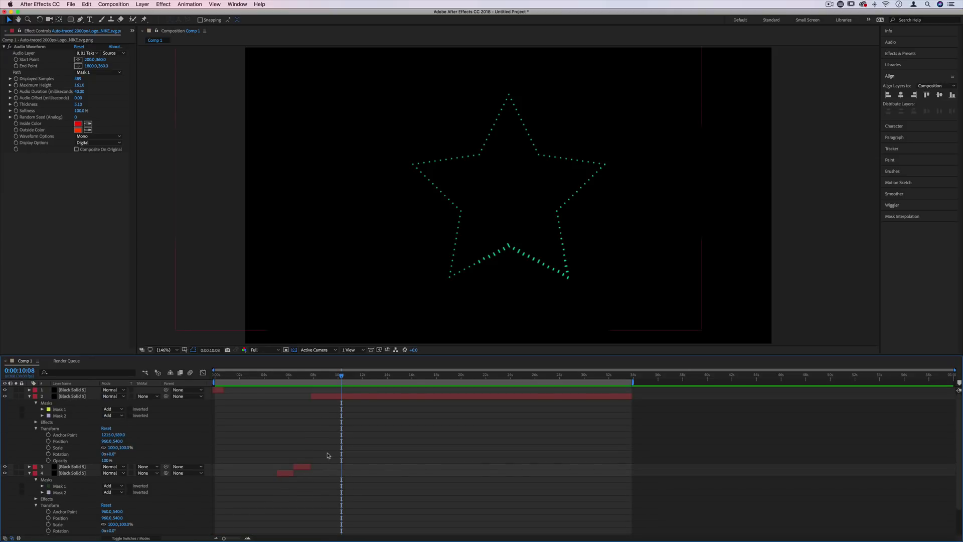
Create a new composition, Comp 2, with the default settings
left_click(121, 4)
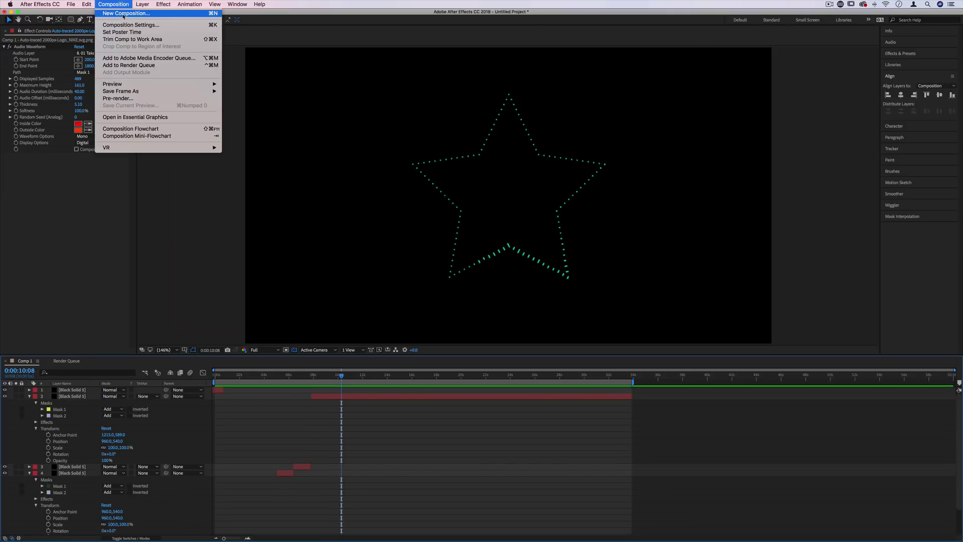
left_click(123, 14)
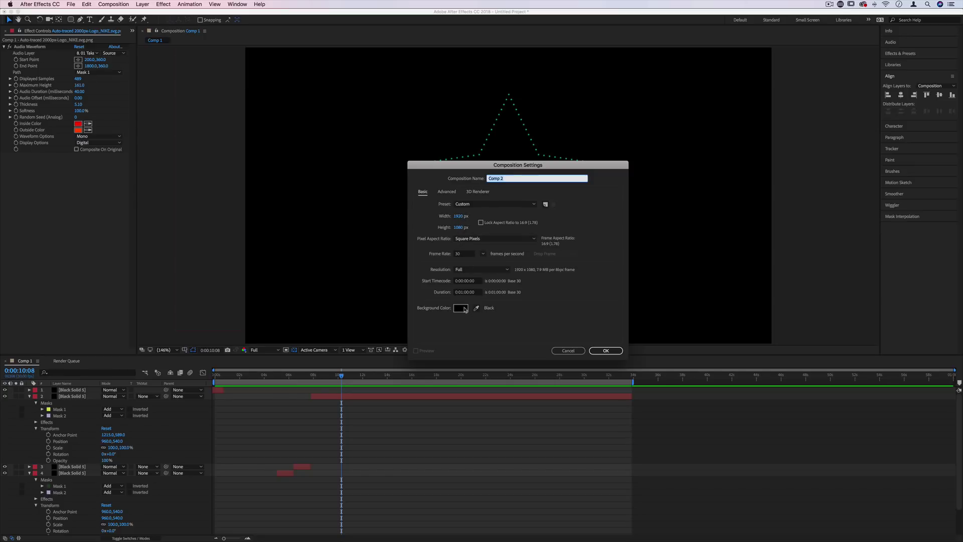
left_click(605, 350)
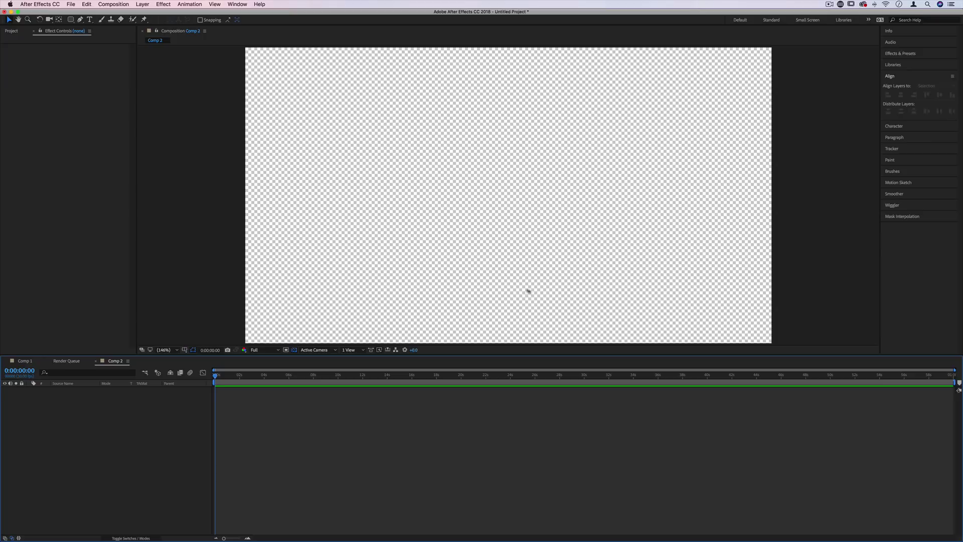
Add a full-frame 1920×1080 black solid layer to Comp 2 and deselect it
left_click(151, 4)
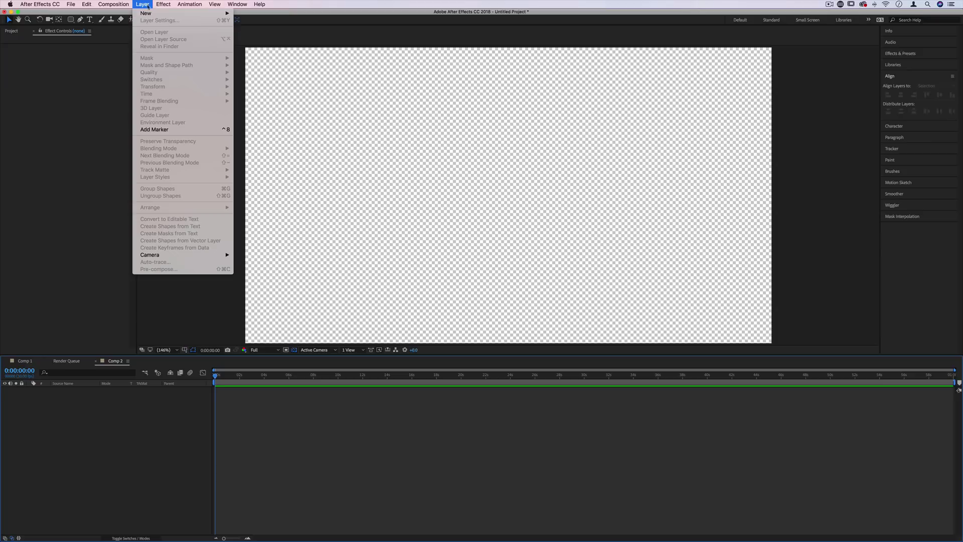
mouse_move(150, 12)
left_click(254, 24)
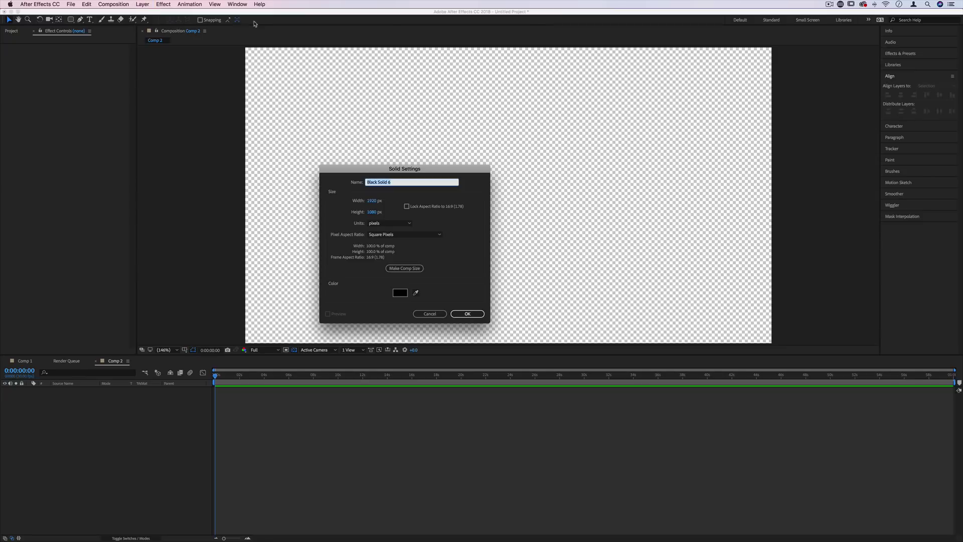
left_click(467, 315)
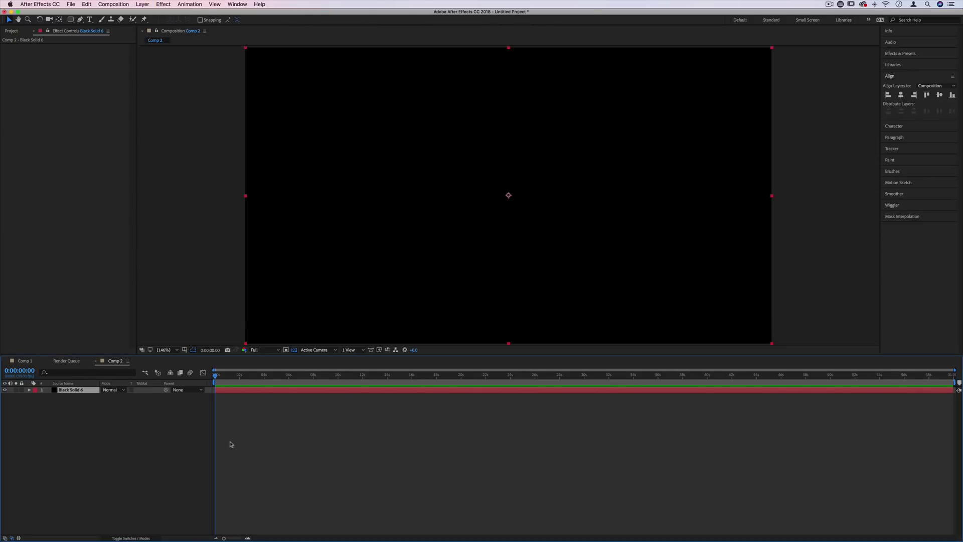
left_click(105, 421)
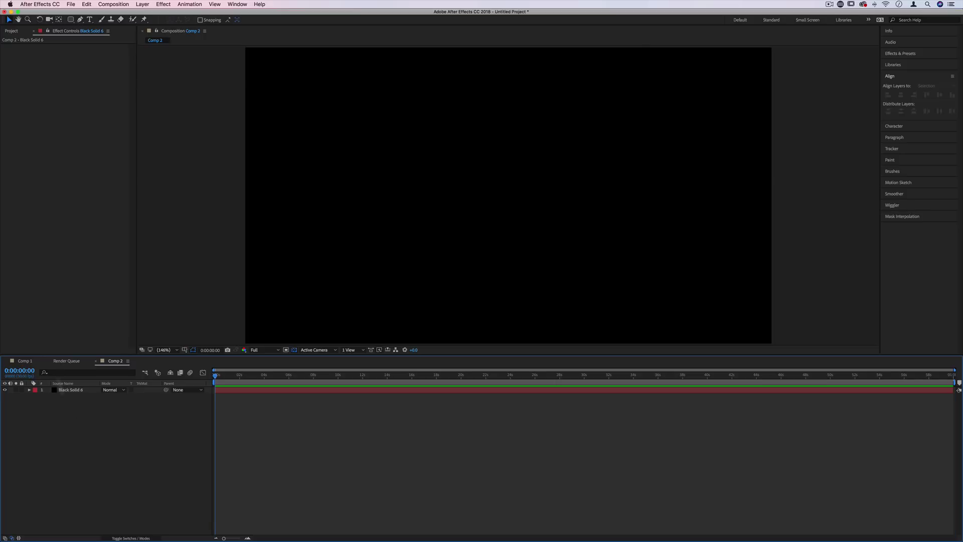
Add the 01 Take Control.mp3 audio from the Project panel to the Comp 2 timeline
left_click(7, 32)
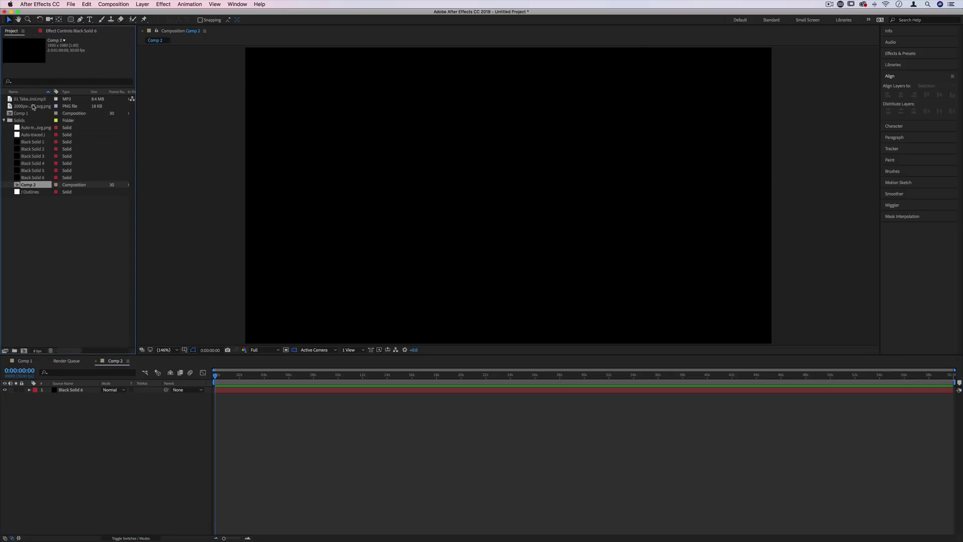
left_click_drag(33, 99, 93, 404)
left_click(91, 391)
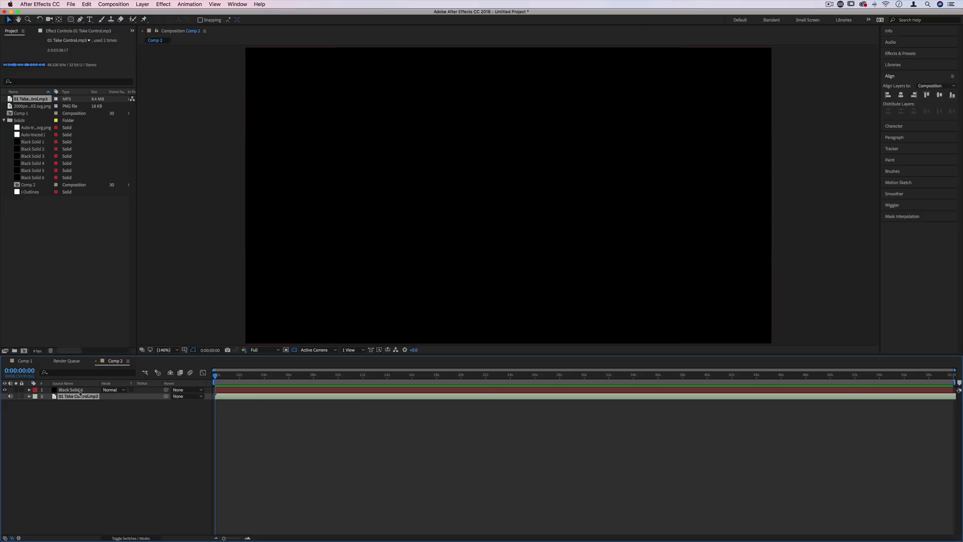
left_click(92, 399)
left_click(88, 390)
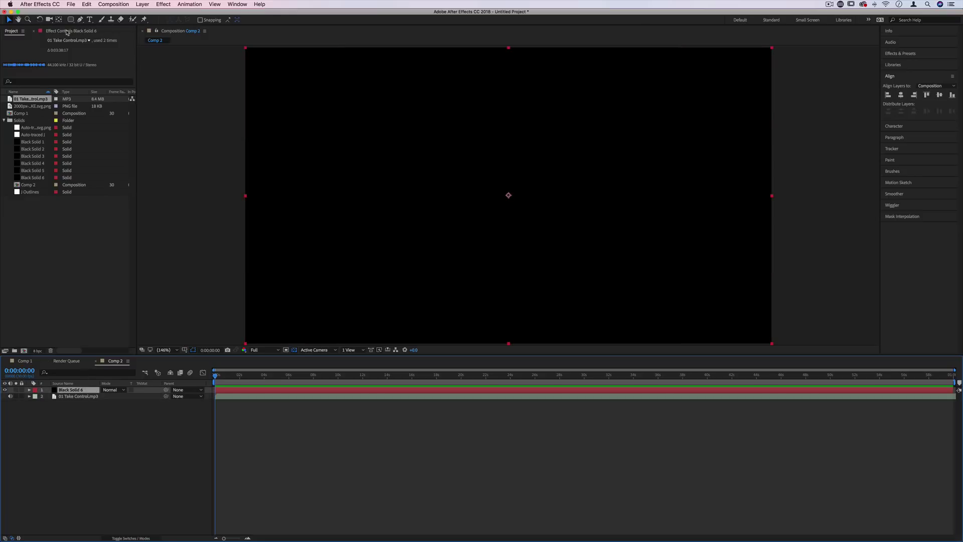
left_click(66, 31)
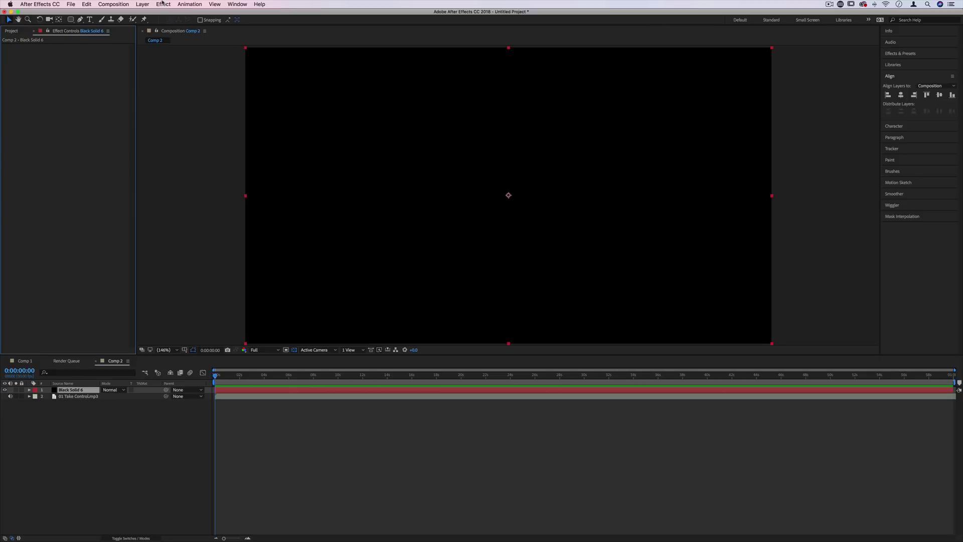
Add a new solid layer named Waveform
left_click(142, 4)
mouse_move(146, 13)
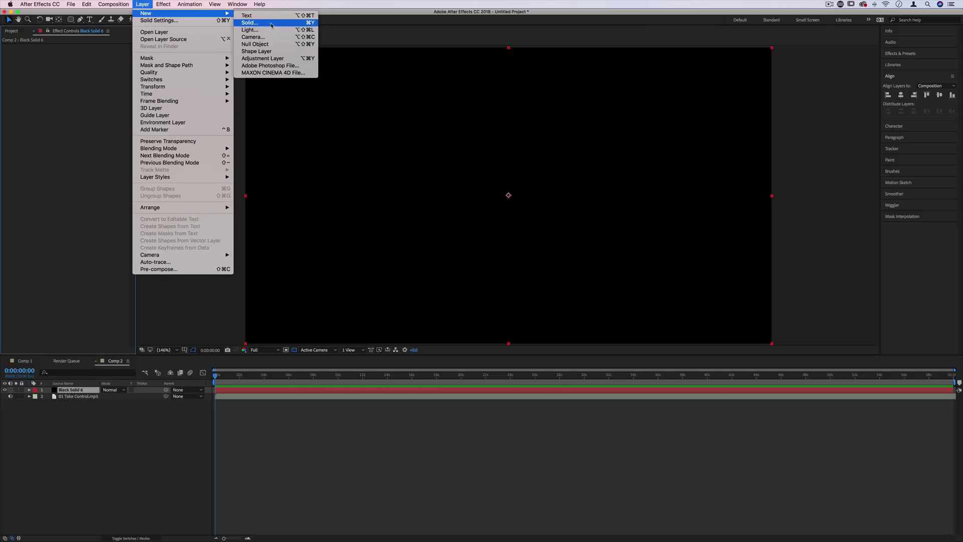
left_click(270, 23)
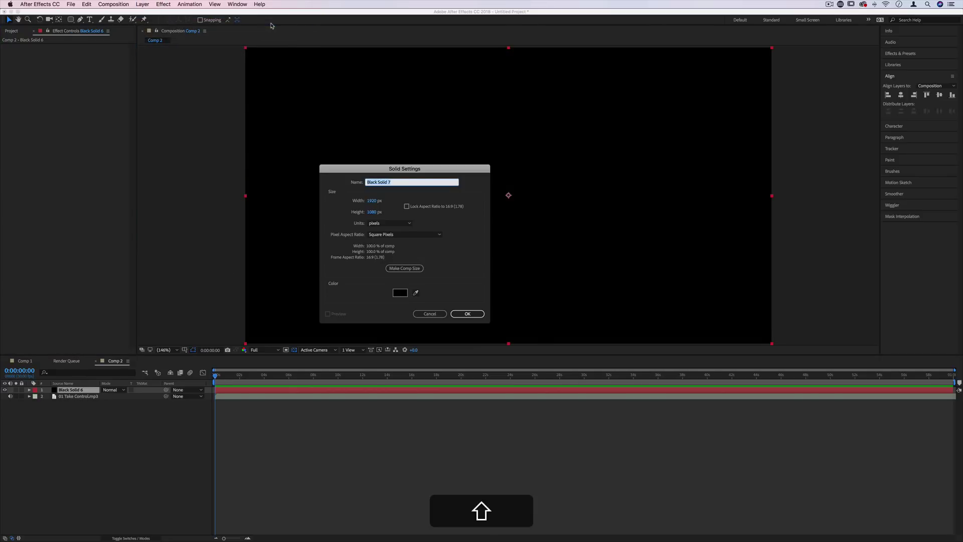
type("Waveform")
key("Return")
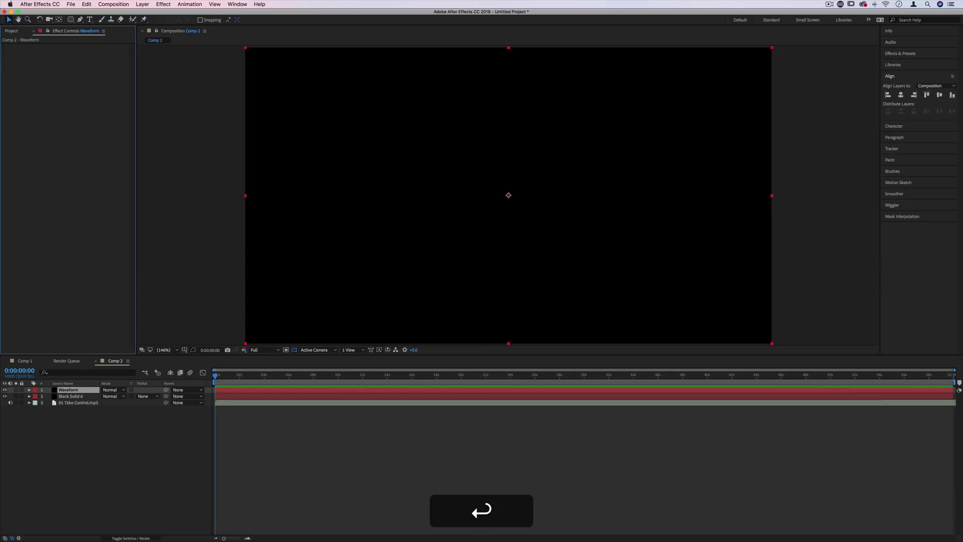
Apply the Generate > Audio Waveform effect to the Waveform layer
left_click(161, 3)
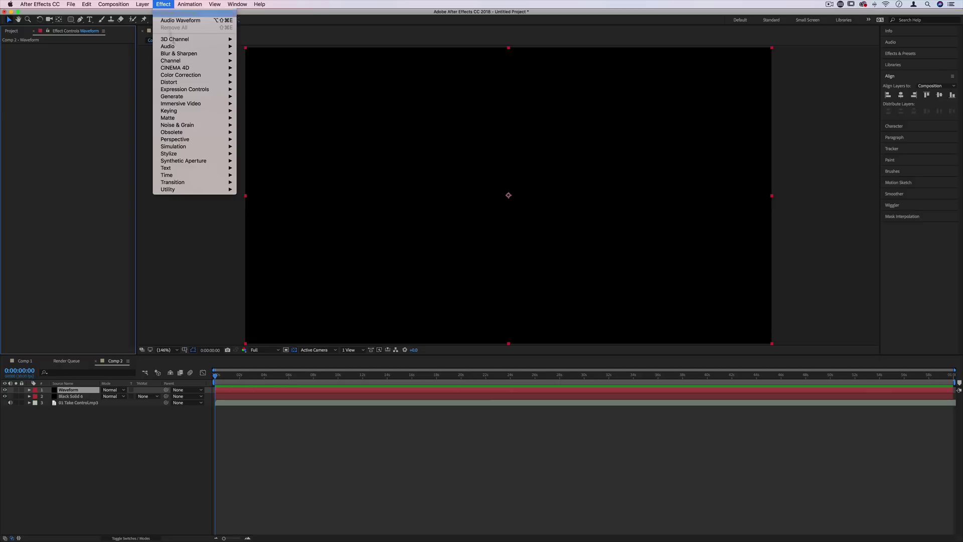
mouse_move(210, 96)
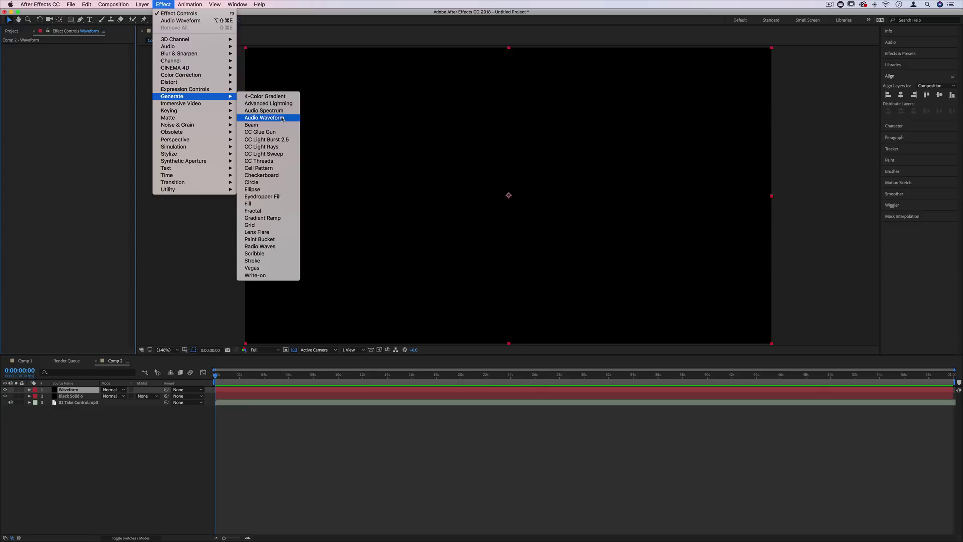
left_click(282, 118)
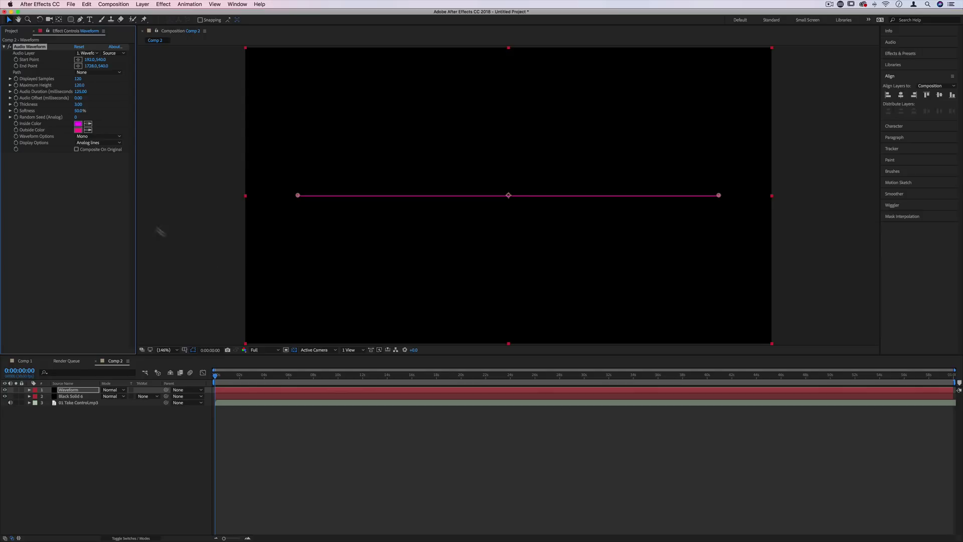
Set the Audio Waveform's Audio Layer to 01 Take Control.mp3 and scrub ahead to see it react
left_click(87, 53)
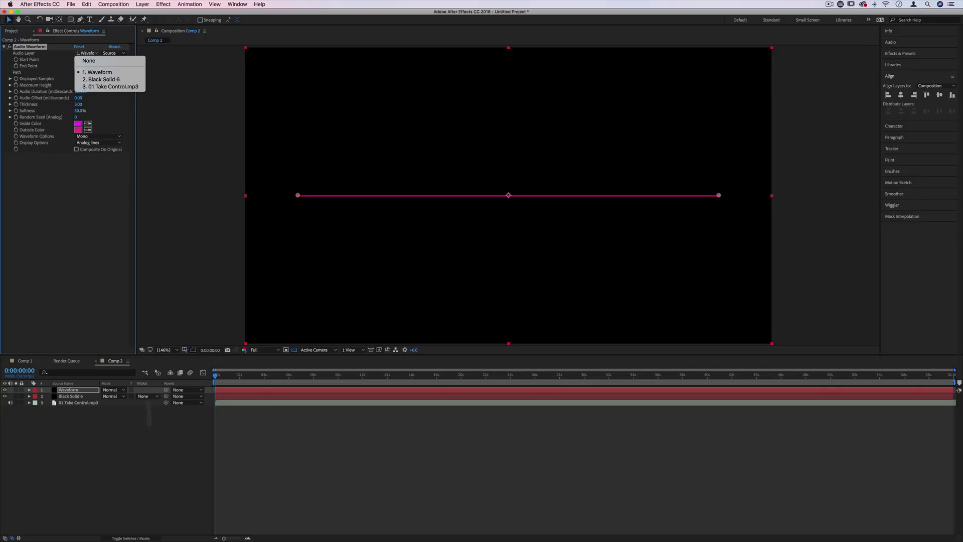
left_click(110, 86)
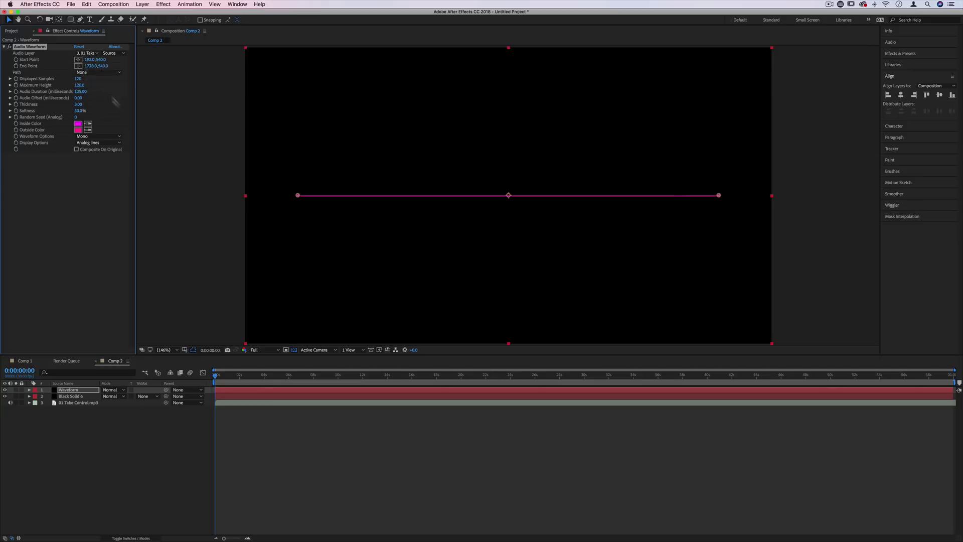
left_click_drag(241, 376, 370, 375)
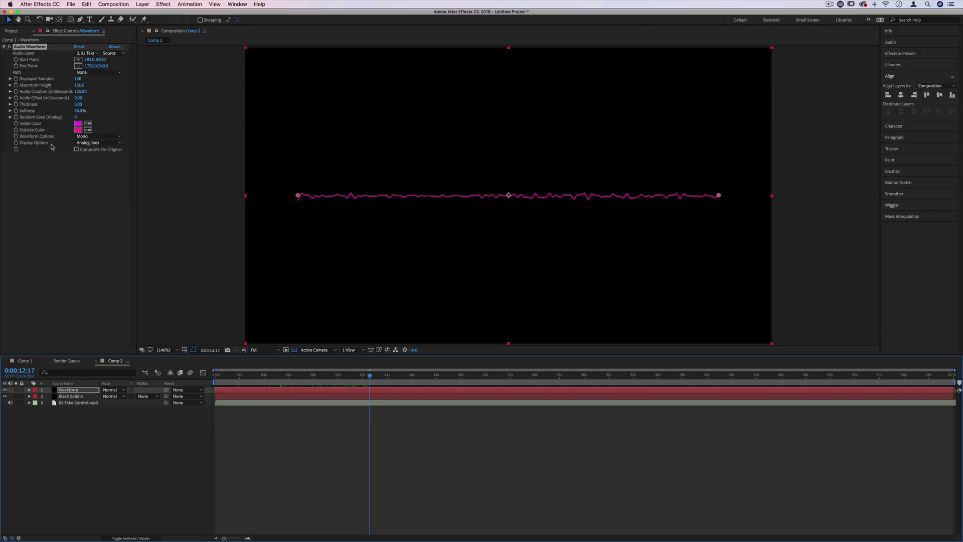
Set Display Options to Digital, keeping Waveform Options on Mono
left_click(94, 143)
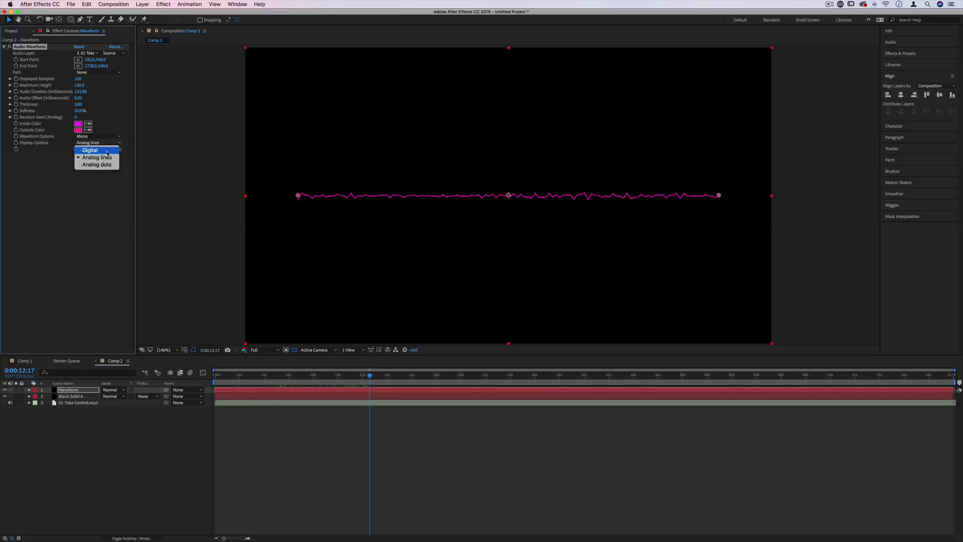
left_click(107, 151)
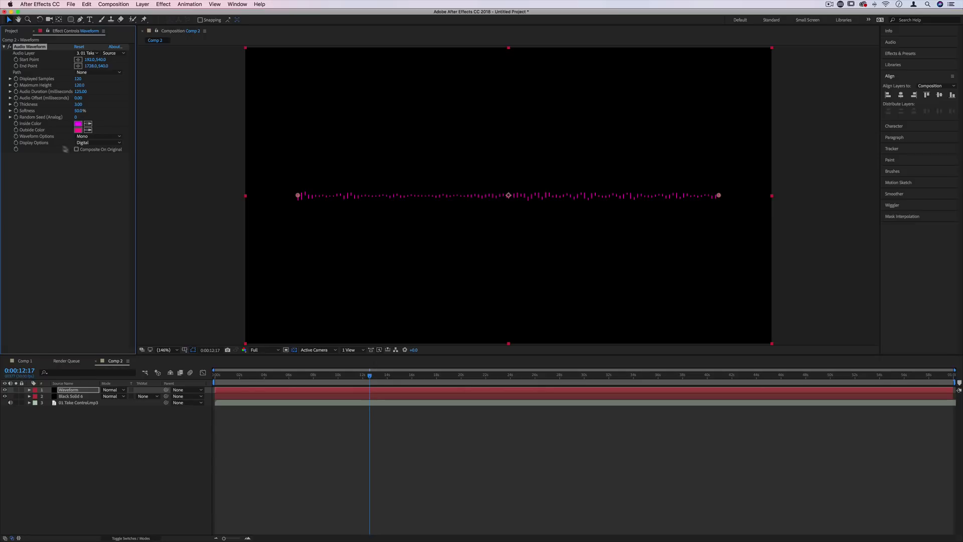
left_click(93, 137)
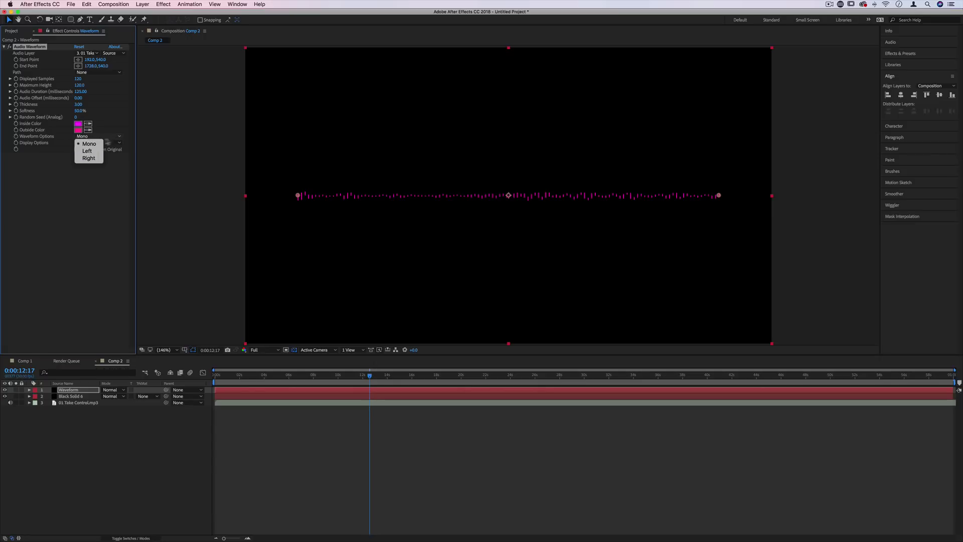
left_click(108, 138)
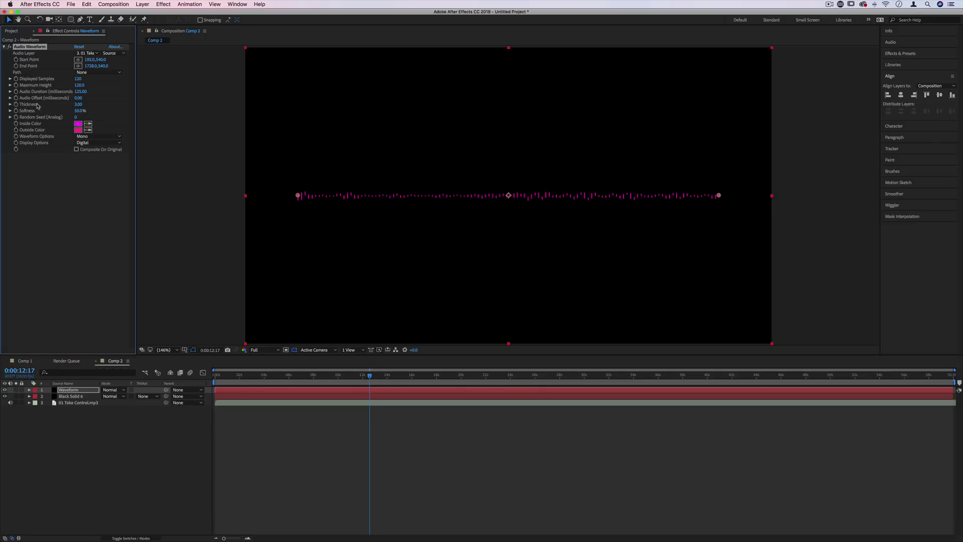
Recolour the waveform teal, with a light-blue inside colour and cyan outside colour
left_click(78, 124)
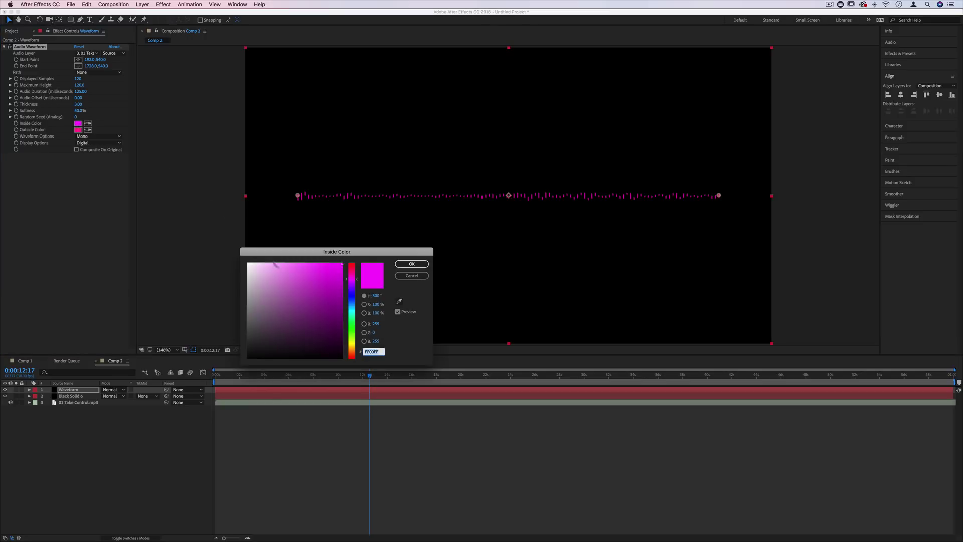
left_click_drag(353, 308, 354, 310)
left_click(411, 264)
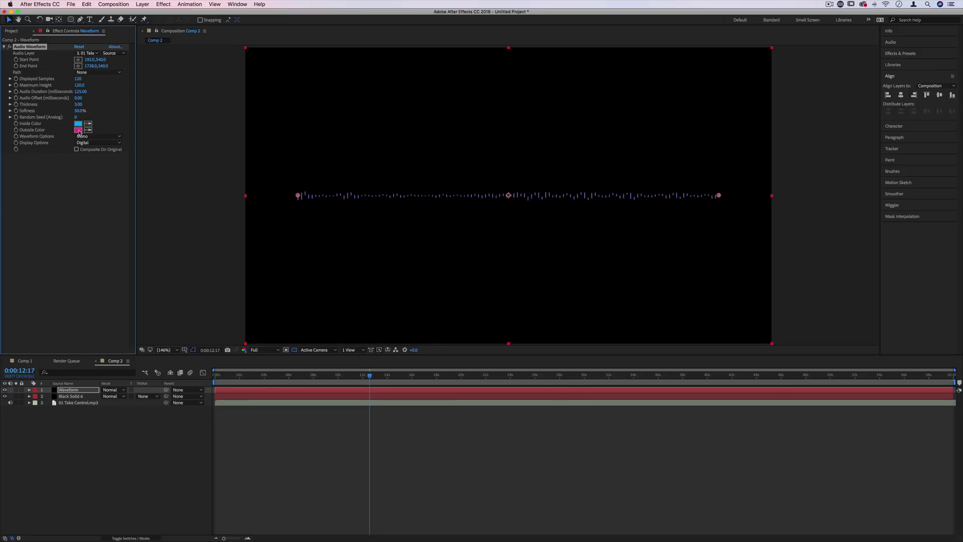
left_click(78, 131)
left_click_drag(354, 308, 355, 313)
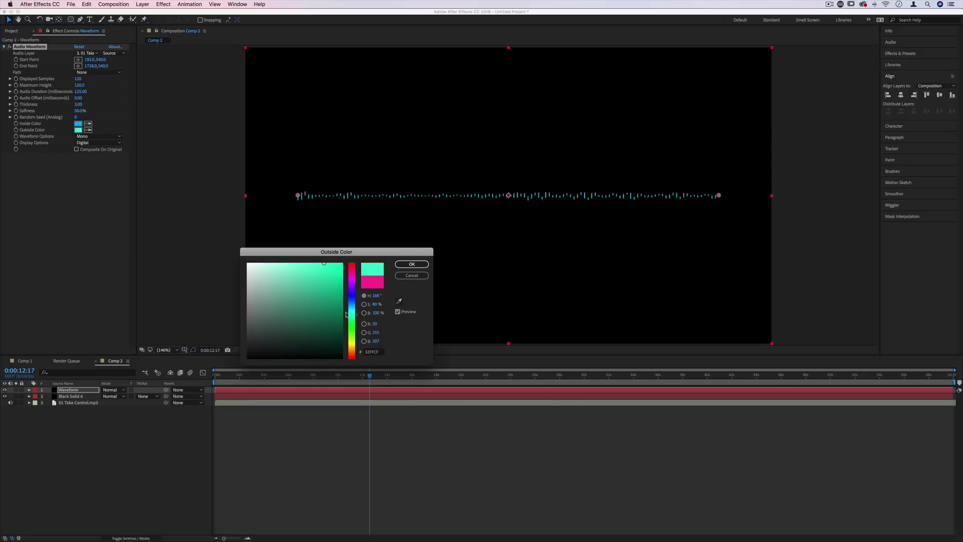
left_click(412, 264)
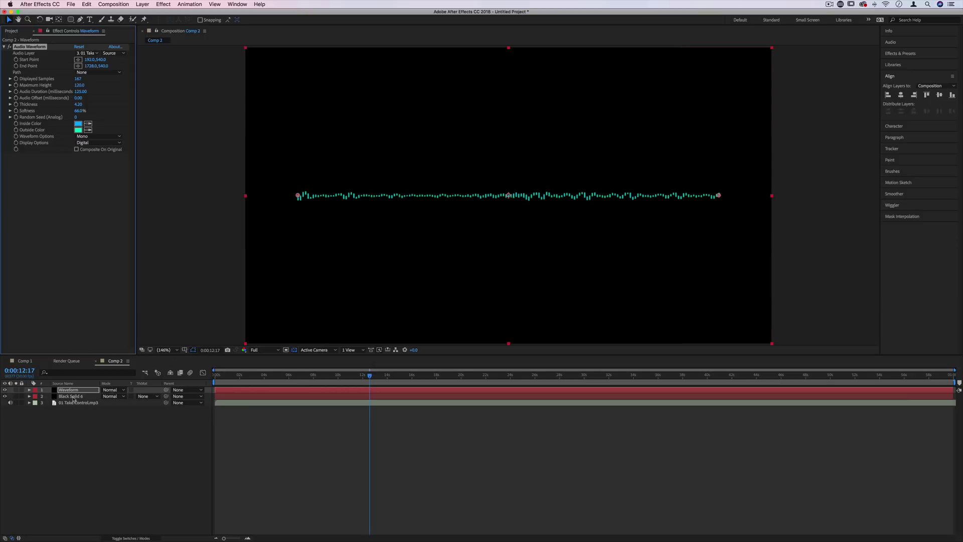
Add a new full-frame mask to the Waveform layer and set the viewer zoom to Fit
right_click(69, 391)
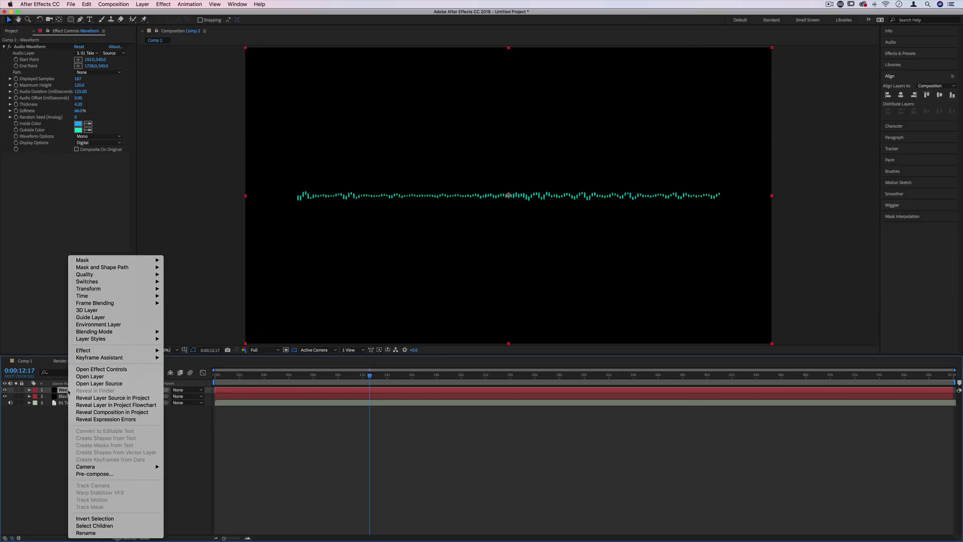
mouse_move(150, 260)
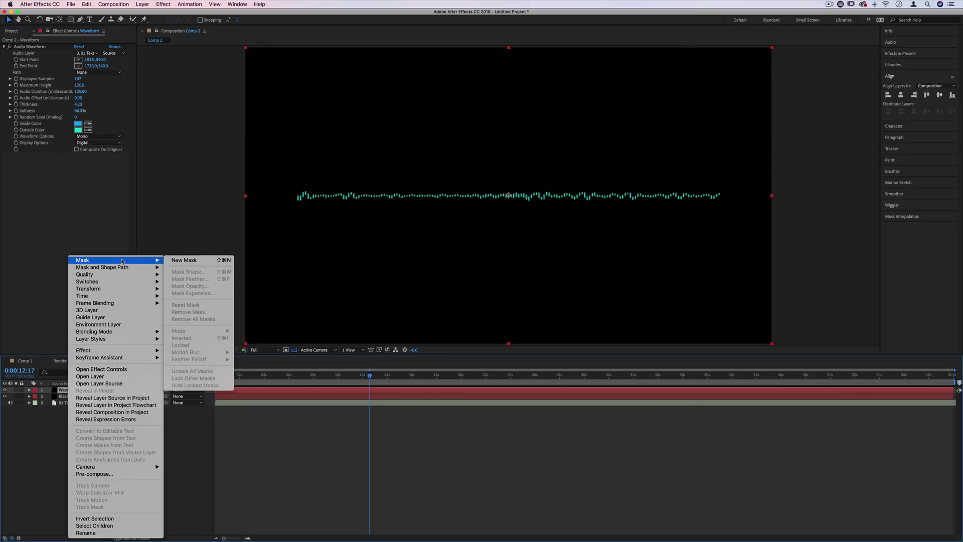
left_click(181, 260)
key(".")
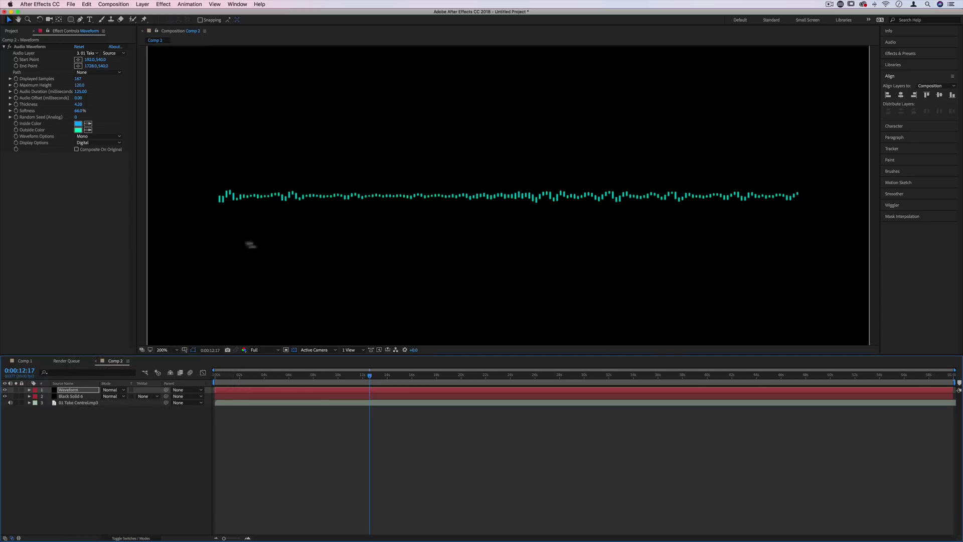
left_click(162, 350)
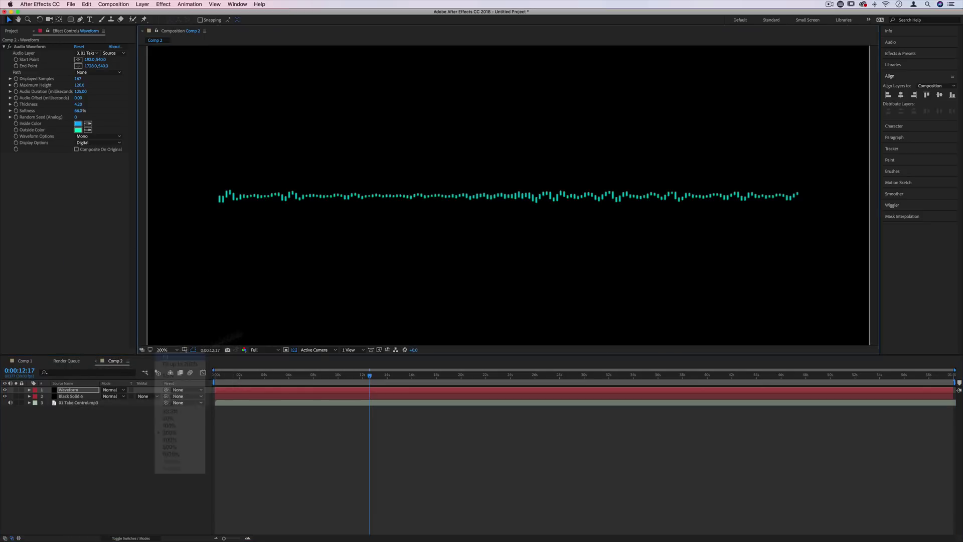
left_click(165, 461)
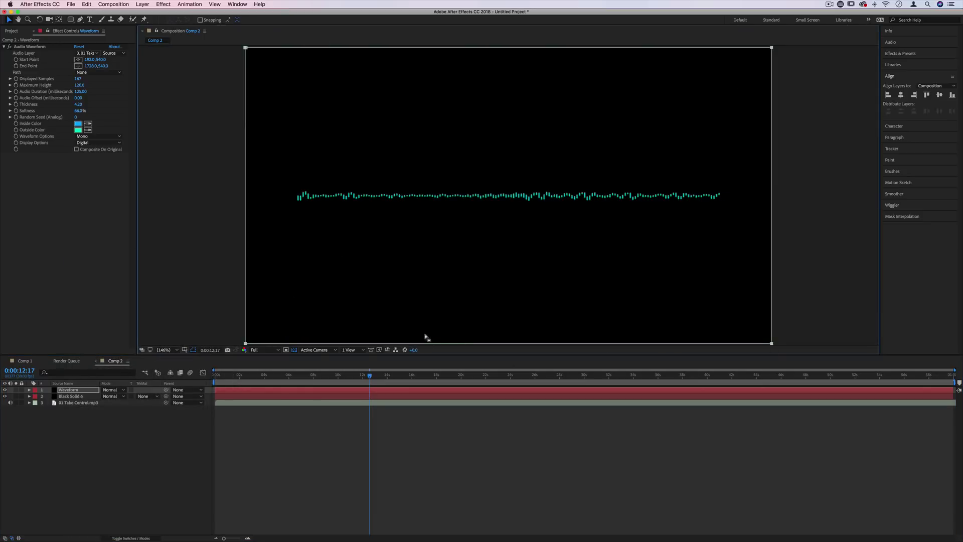
Draw an upright star mask across the composition with the Star Tool
left_click_drag(71, 19, 103, 53)
left_click_drag(522, 225, 503, 147)
key("shift")
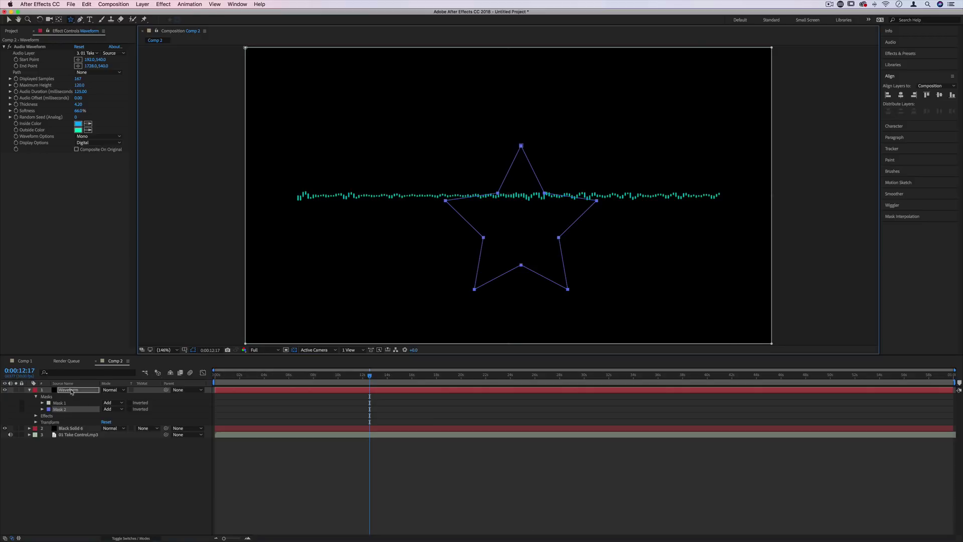
Set the Audio Waveform Path to the star-shaped Mask 2
left_click(60, 402)
left_click(60, 409)
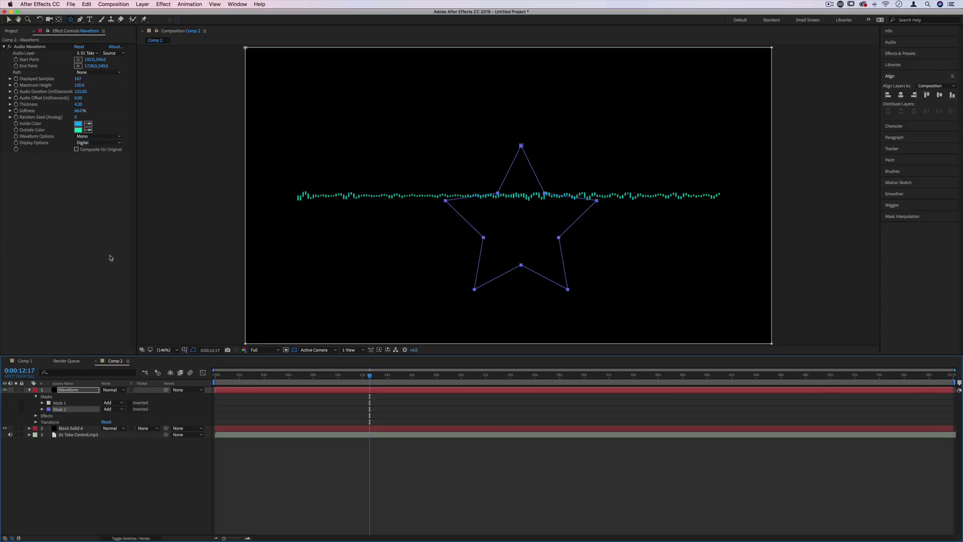
left_click(81, 72)
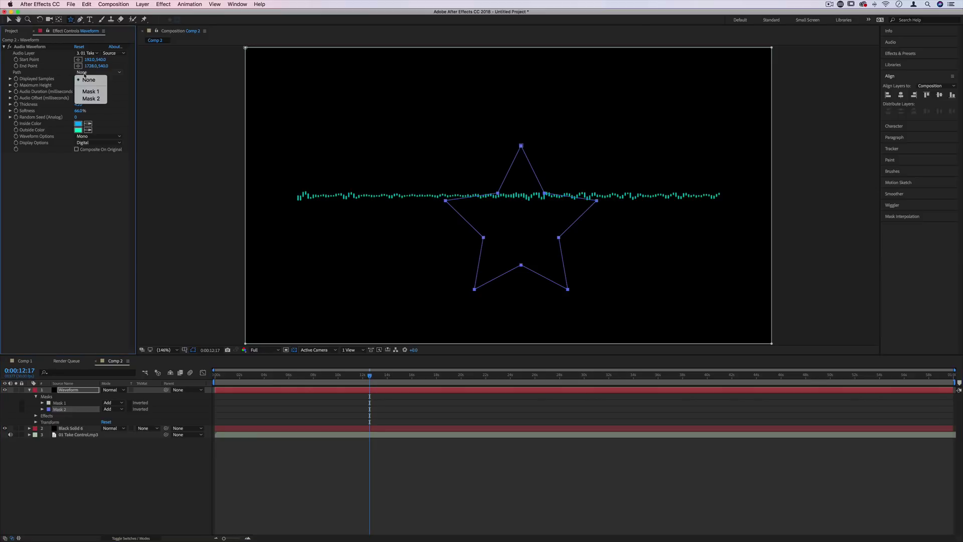
left_click(100, 100)
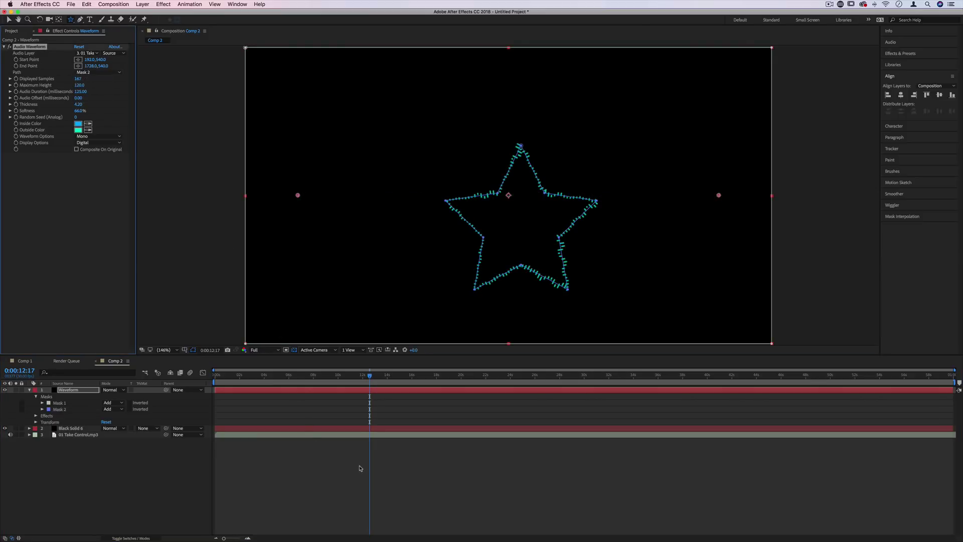
Move the teal star up-right and nudge the magenta spectrum star, previewing both
left_click(343, 468)
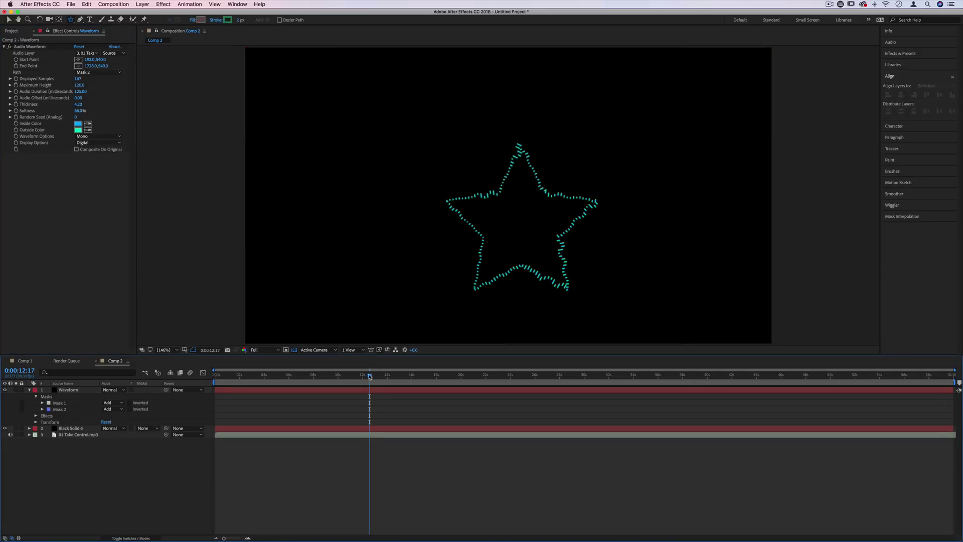
key("space")
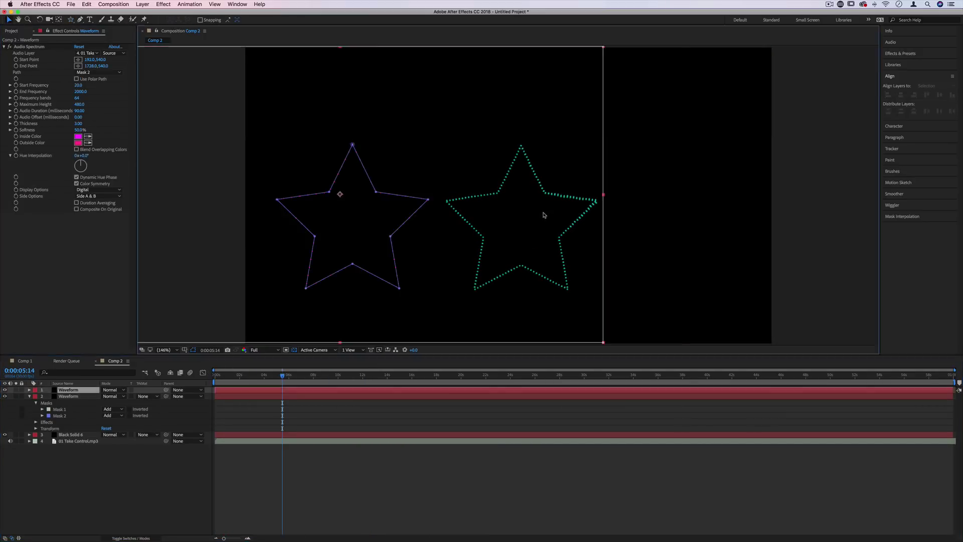
left_click(78, 397)
left_click_drag(522, 232, 615, 213)
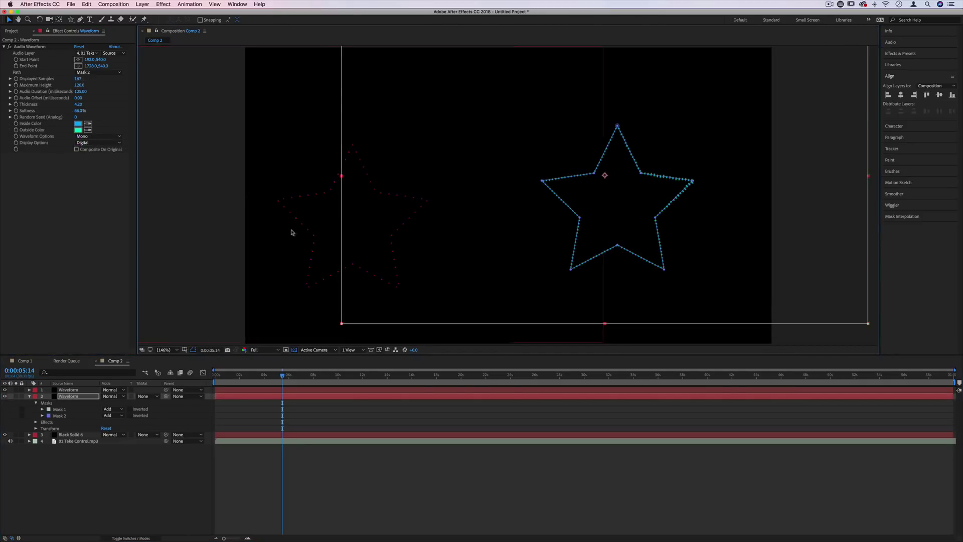
left_click_drag(293, 241, 325, 232)
left_click(322, 464)
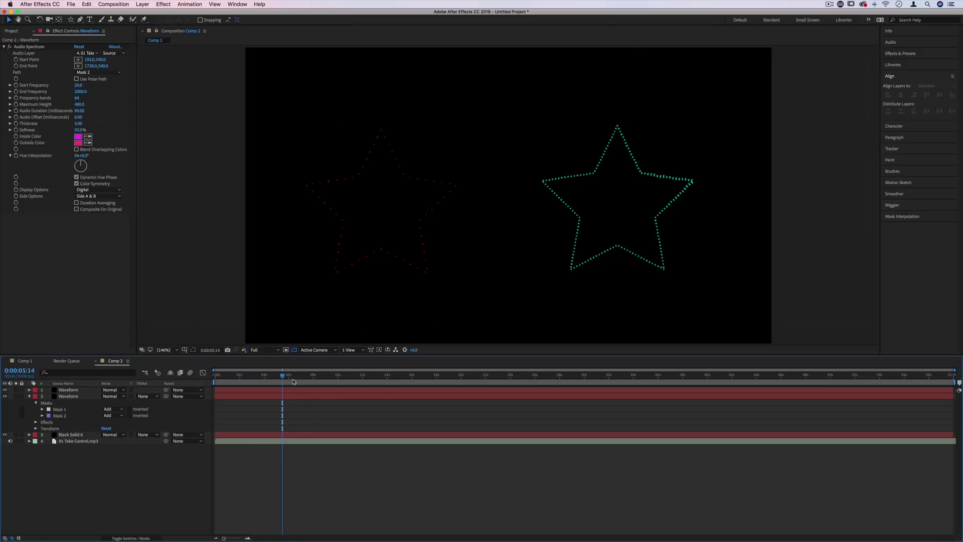
key("Home")
key("space")
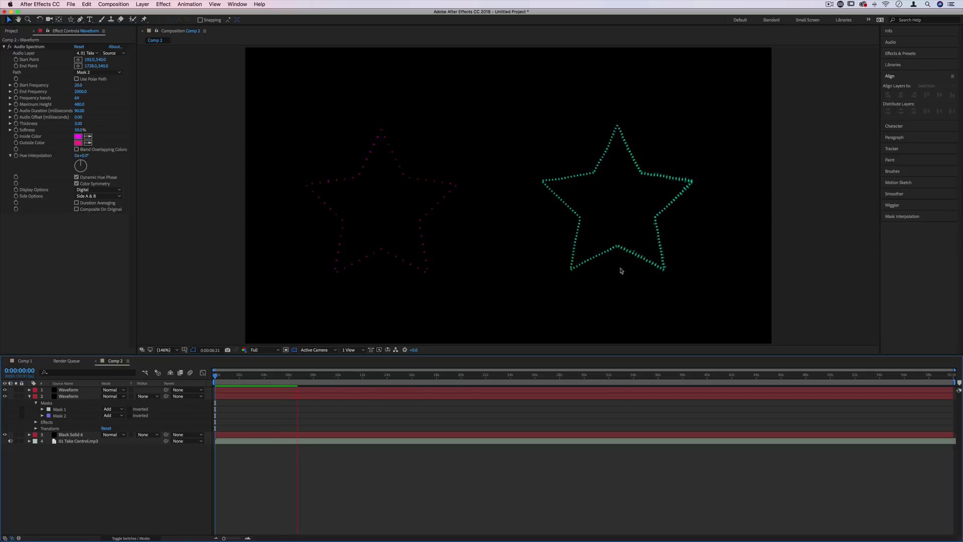
key("space")
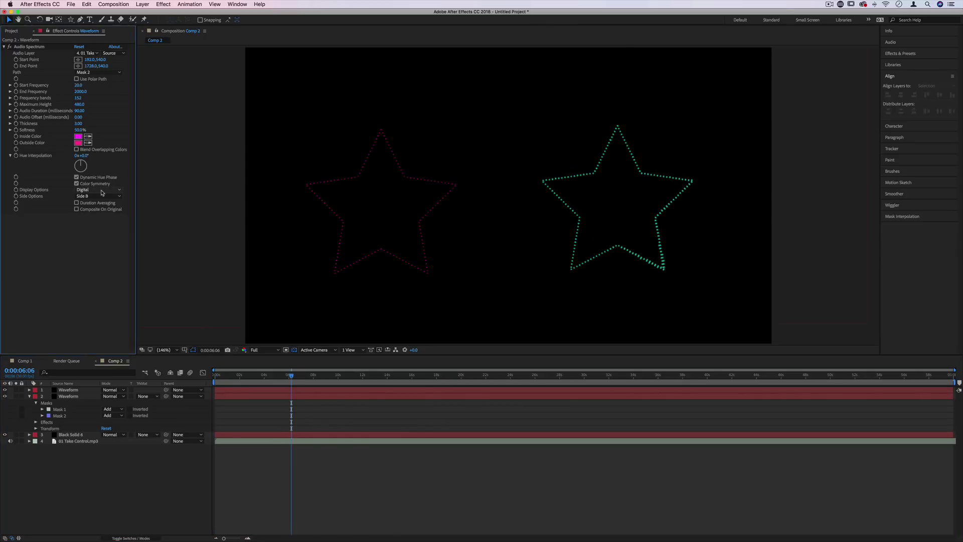
Set the spectrum's Display Options to Analog lines and preview again
left_click(102, 191)
left_click(93, 197)
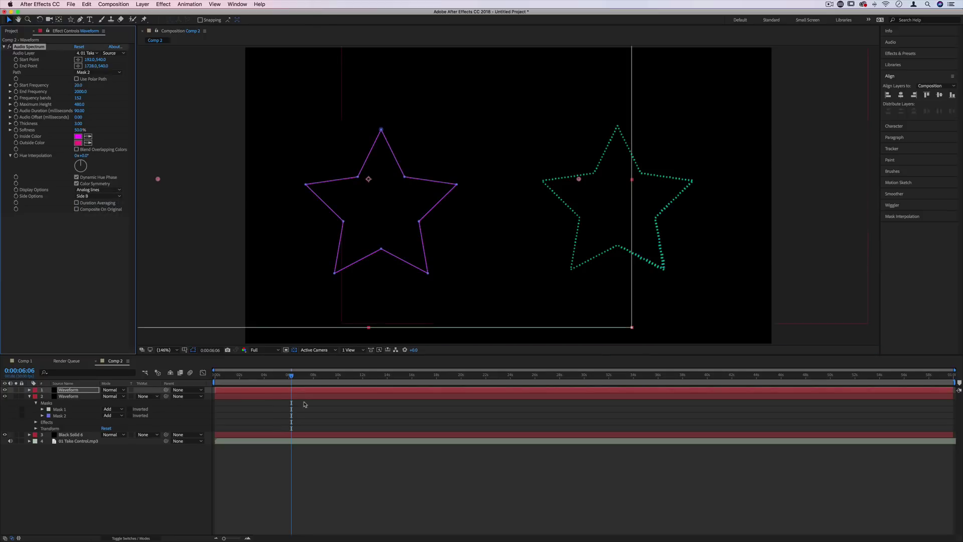
key("space")
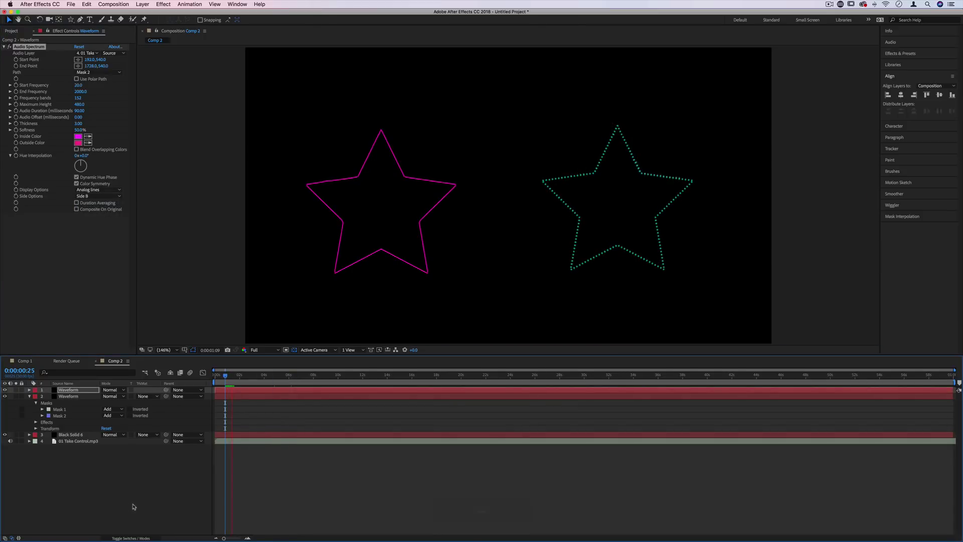
key("space")
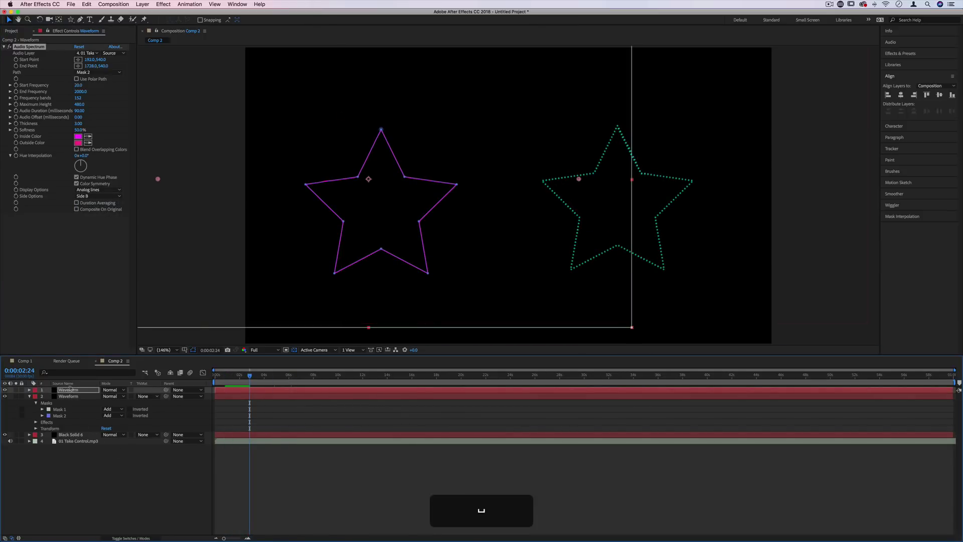
Hide the magenta spectrum layer, drag the teal star to the comp centre, and preview
left_click(5, 389)
left_click(69, 396)
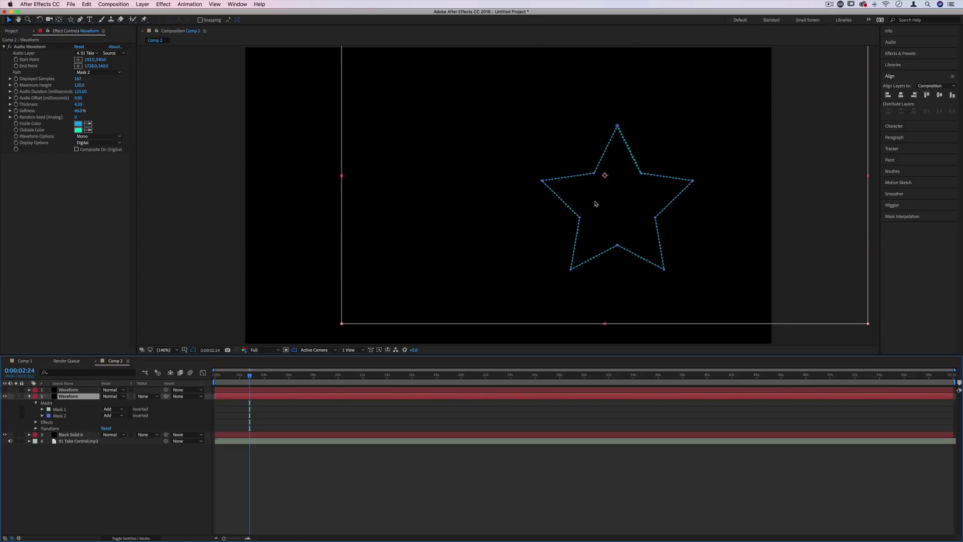
left_click_drag(596, 203, 471, 208)
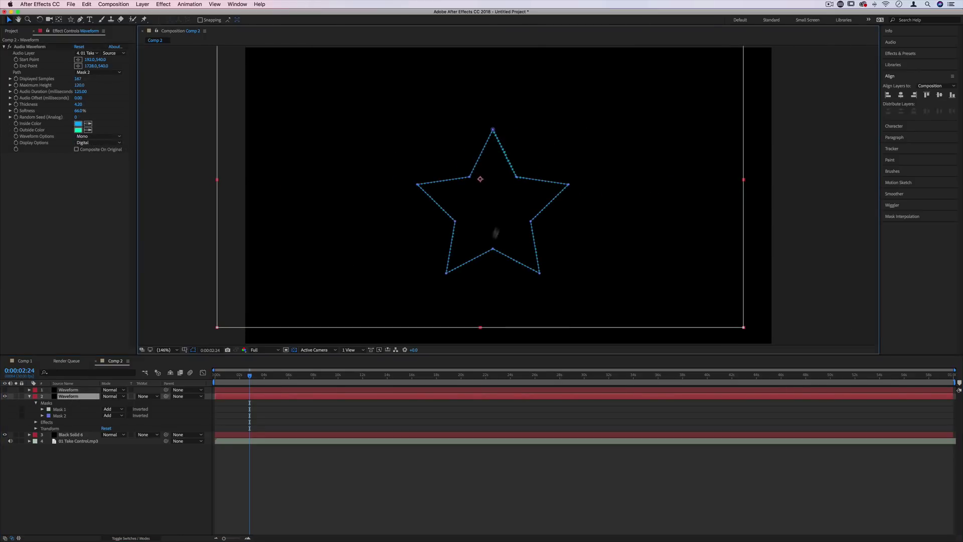
left_click(180, 485)
key("space")
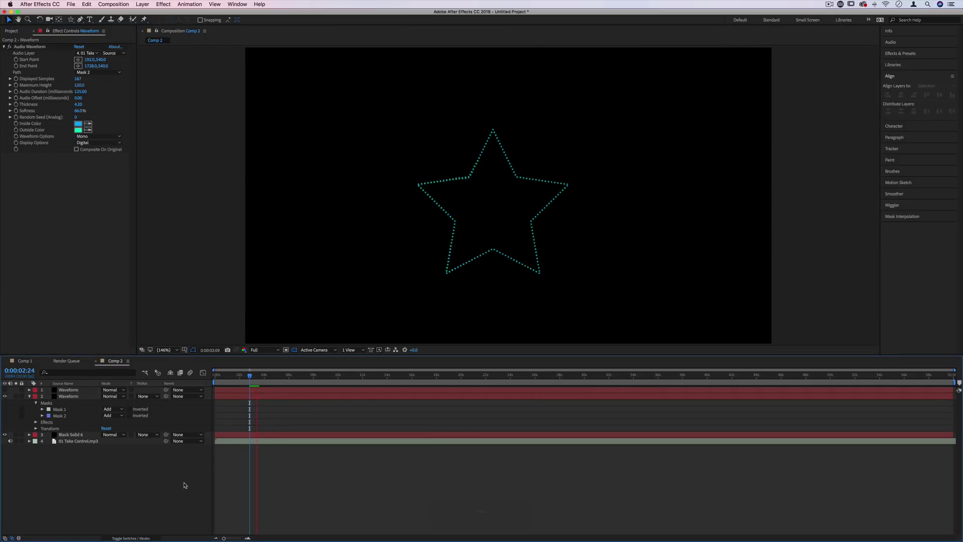
key("space")
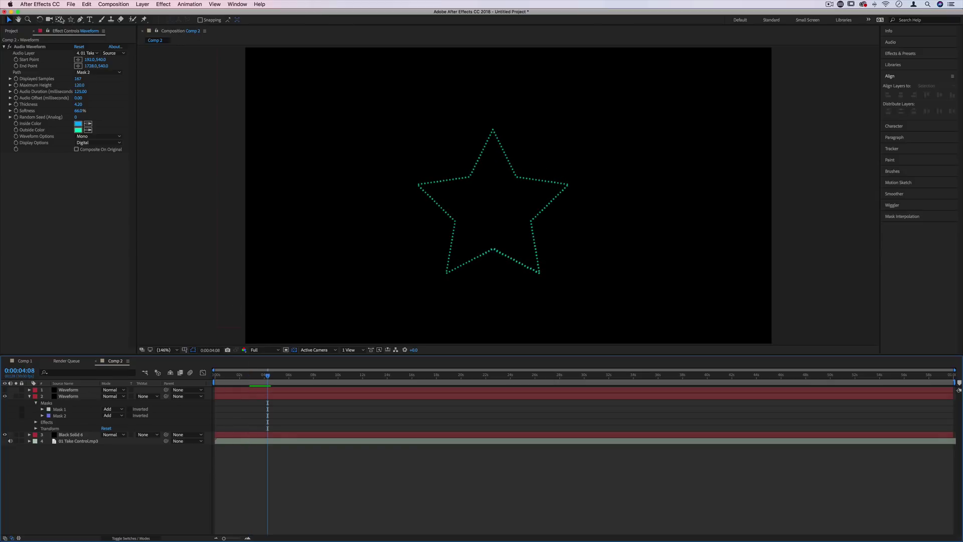
mouse_move(71, 19)
left_mouse_down()
mouse_move(105, 26)
mouse_move(104, 43)
mouse_move(72, 21)
left_mouse_up()
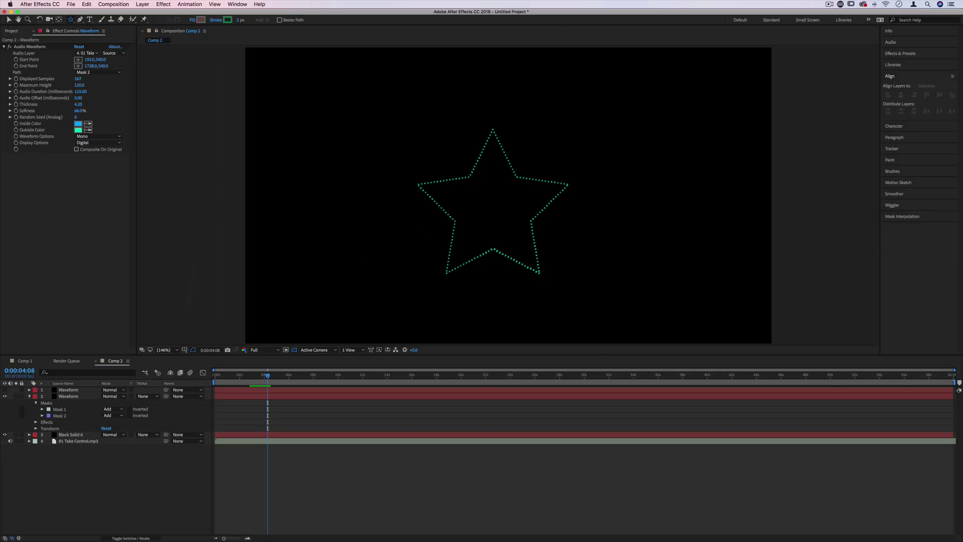
Type a centred letter J and create masks from its outline on a J Outlines layer
left_click(91, 21)
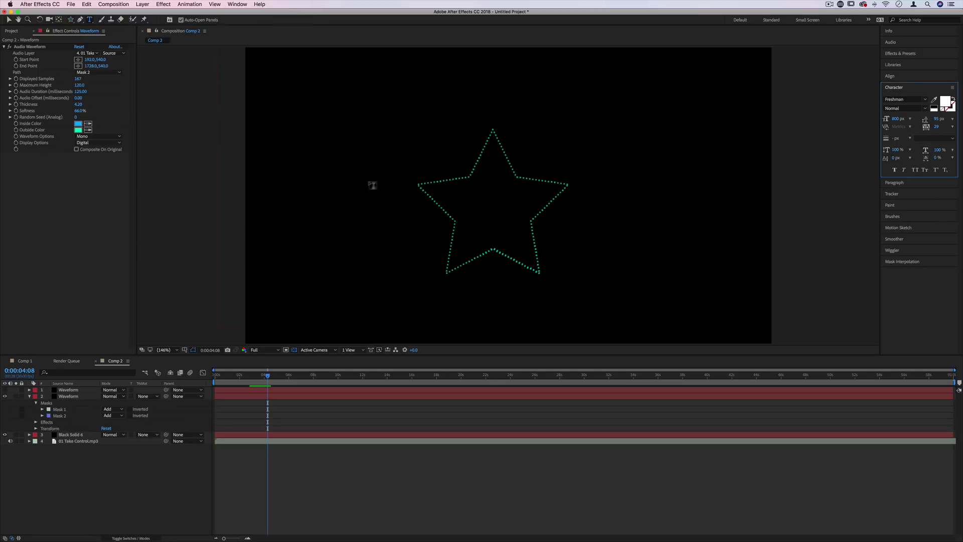
left_click(352, 170)
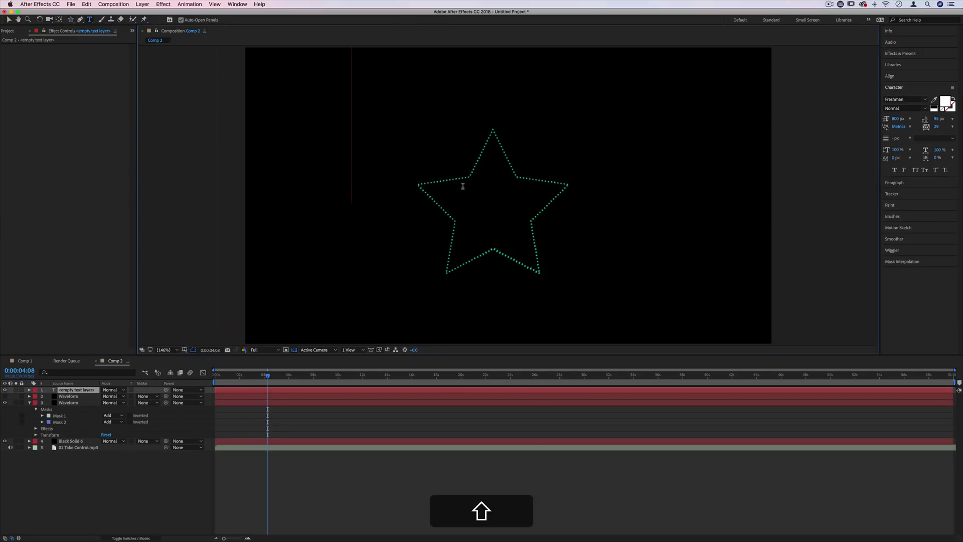
type("J")
key("super+Home")
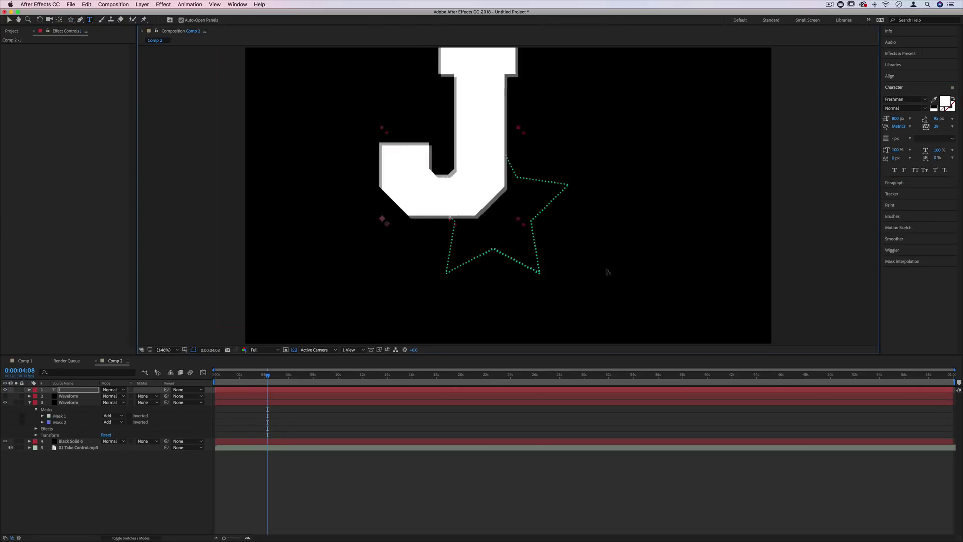
right_click(509, 232)
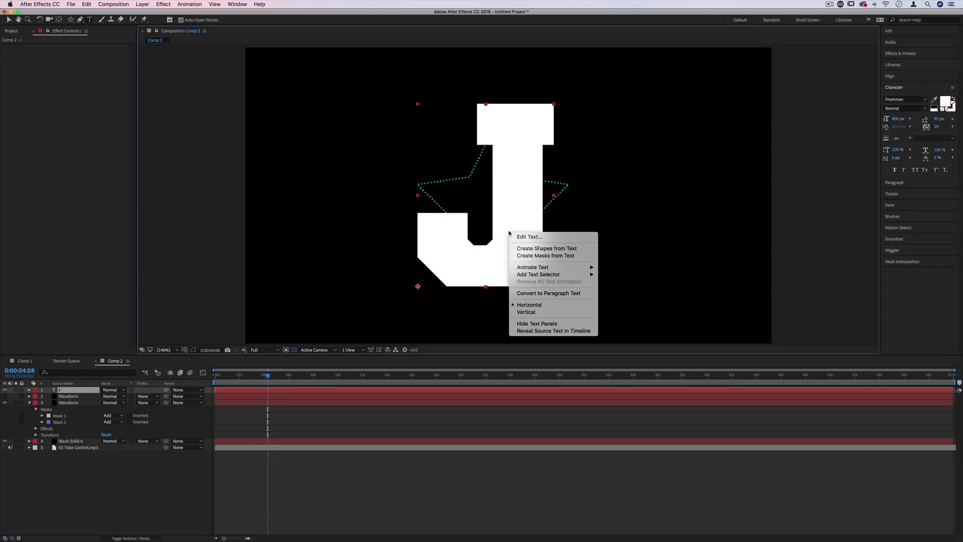
left_click(568, 256)
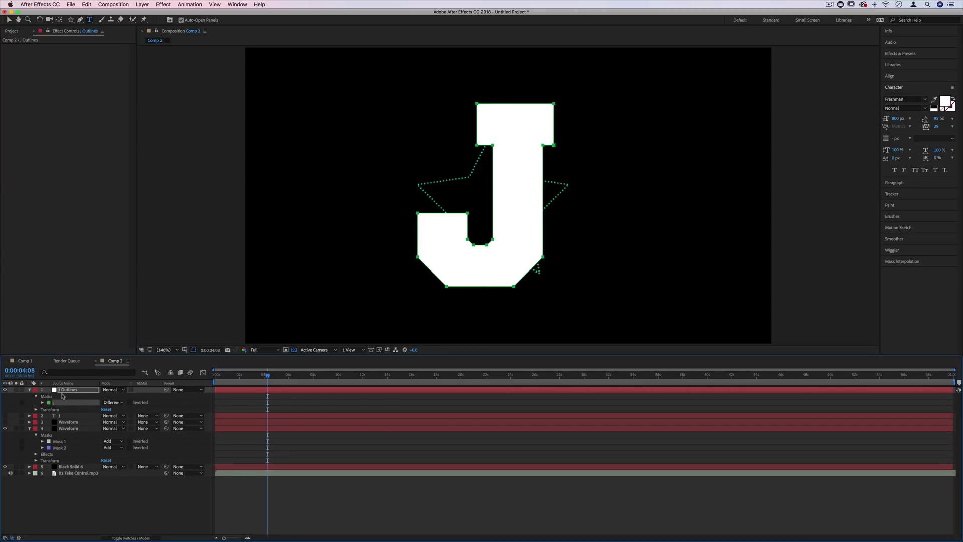
Hide the white J text layer and set the Waveform path to Mask 2
left_click(5, 391)
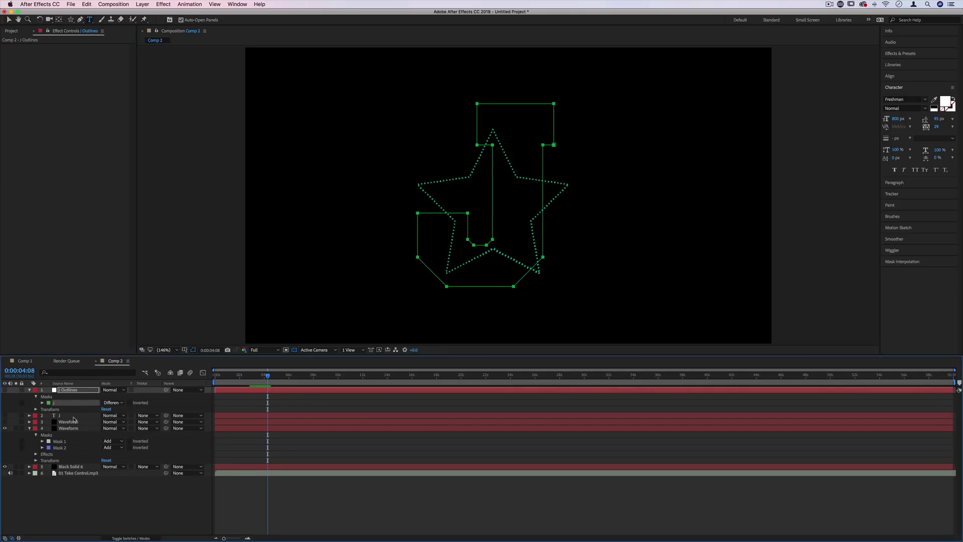
left_click(75, 428)
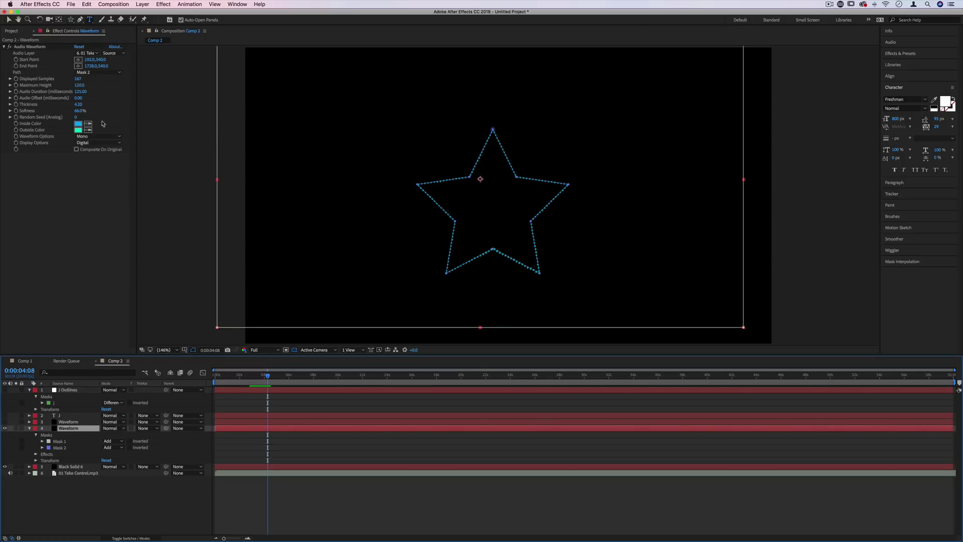
left_click(98, 72)
left_click(97, 100)
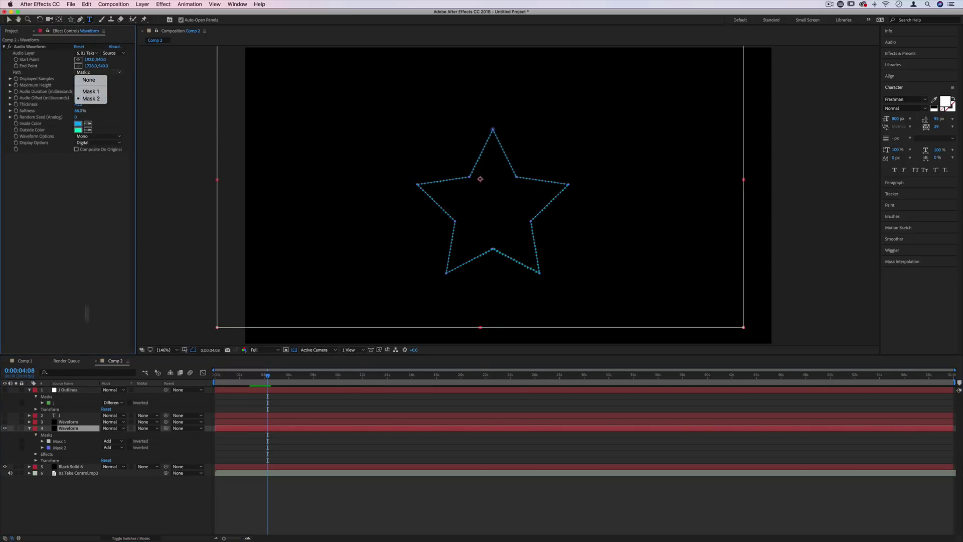
Copy the J mask onto the Waveform layer and set the Audio Waveform Path to it
left_click(55, 405)
key("super+c")
left_click(70, 429)
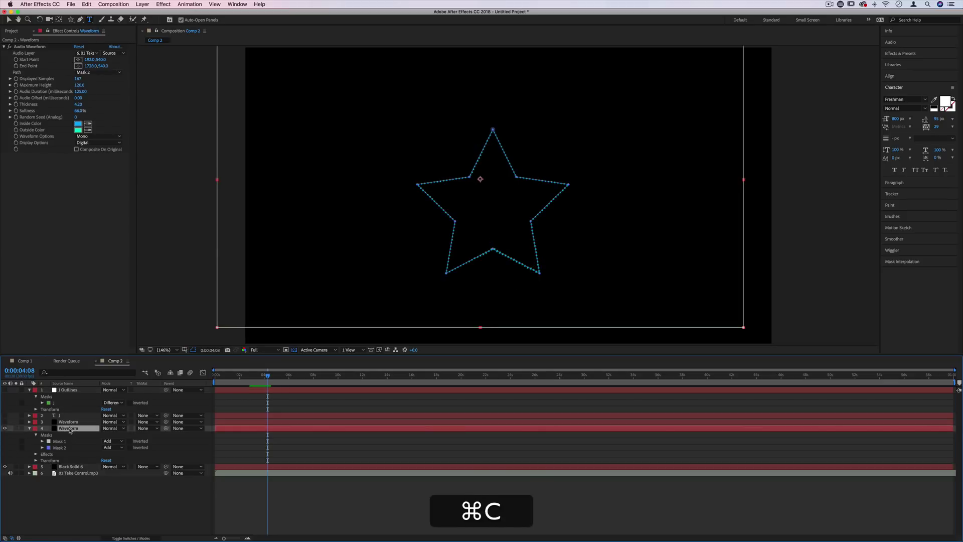
key("super+v")
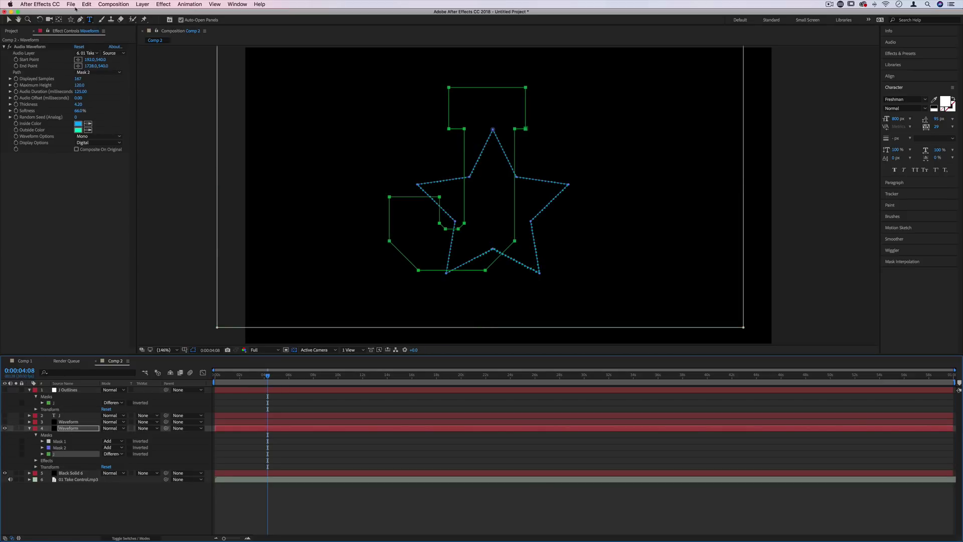
left_click(103, 72)
left_click(95, 106)
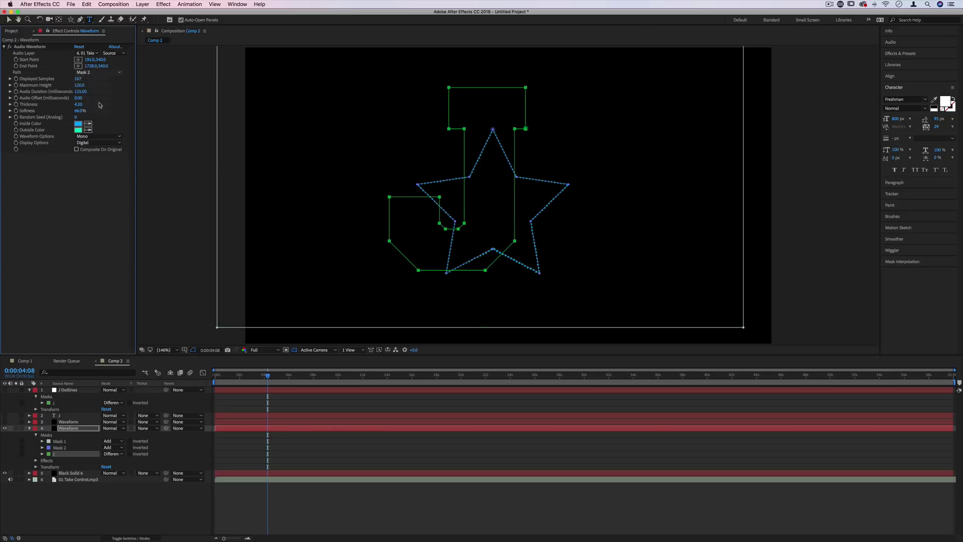
Move the playhead to about 3 seconds, deselect, and preview the J waveform animation
left_click(240, 377)
left_click_drag(240, 379, 257, 380)
key("v")
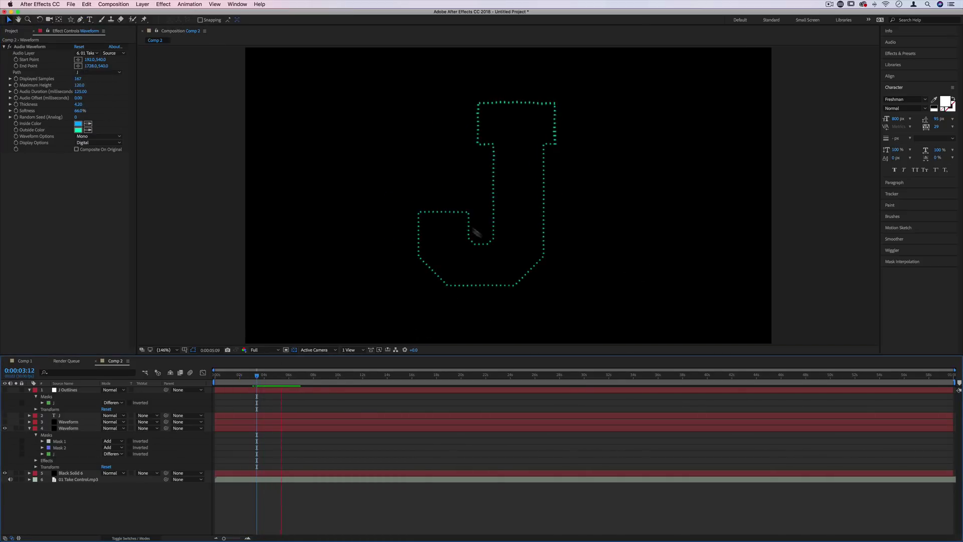
key("space")
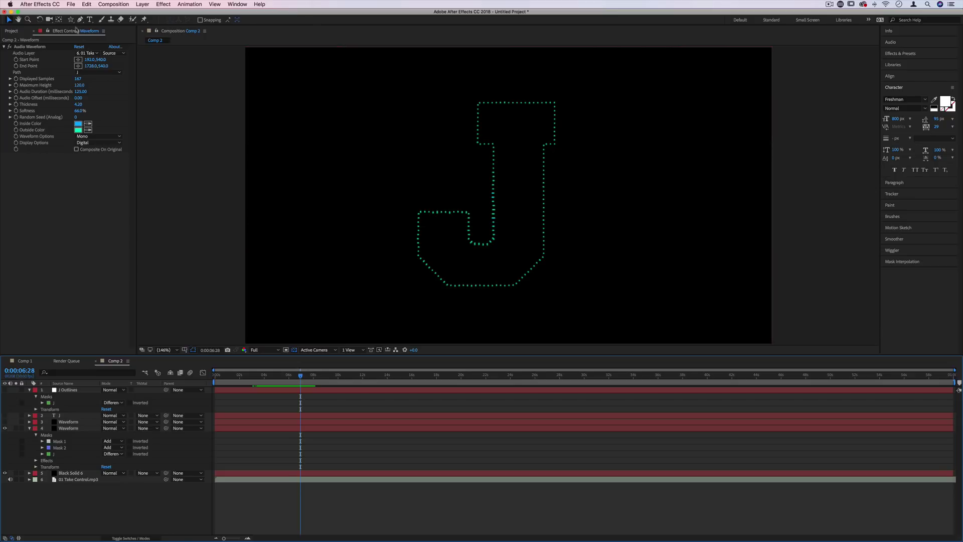
Draw a closed, looping freeform Bezier mask on the Waveform layer
key("g")
left_click(467, 428)
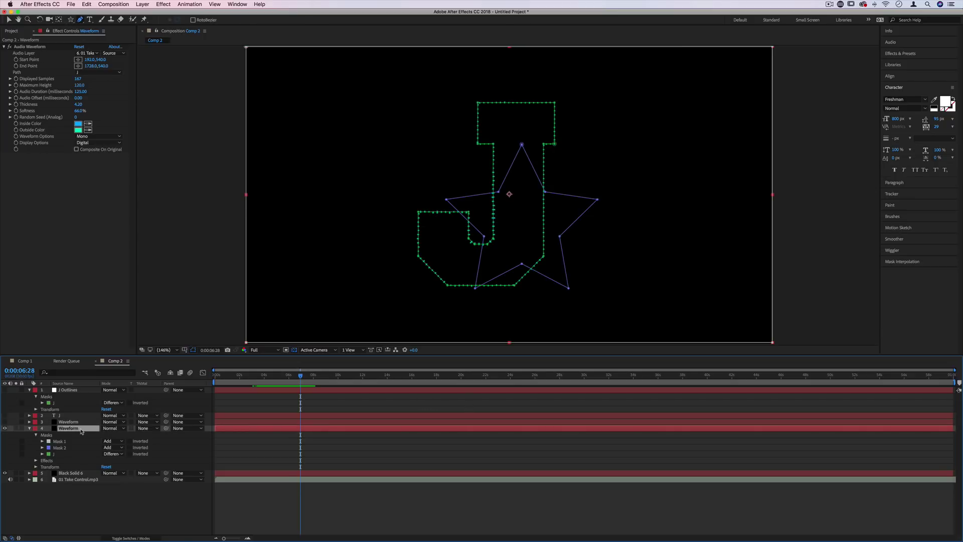
left_click(56, 435)
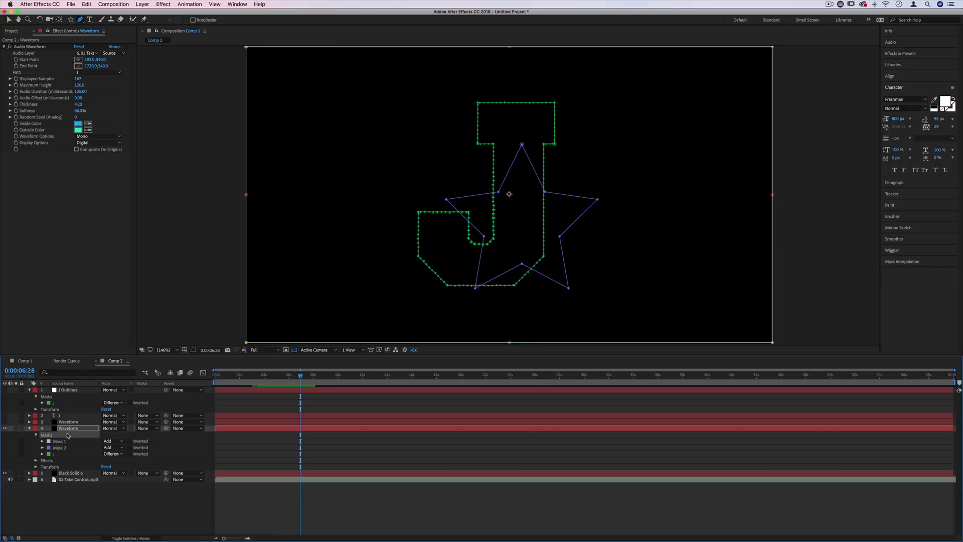
left_click(355, 212)
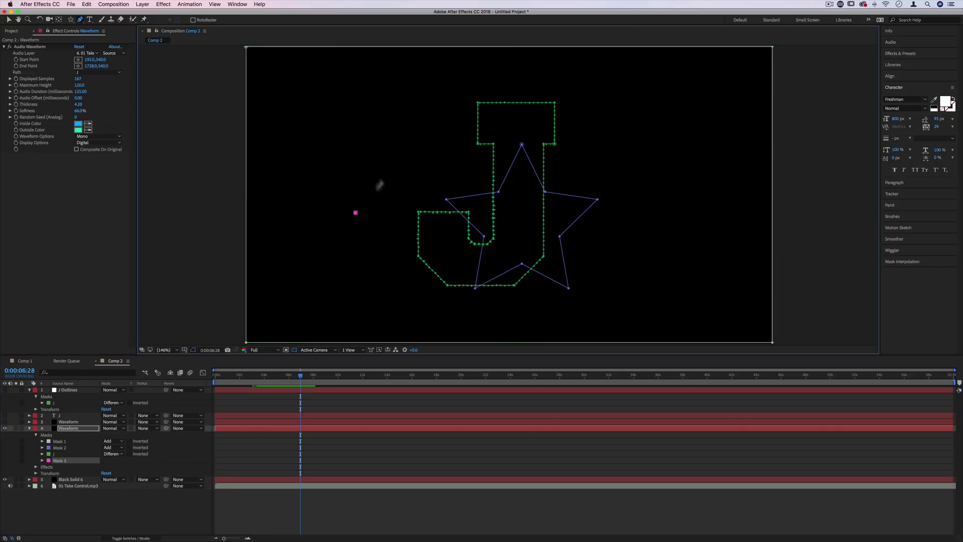
left_click(421, 161)
left_click_drag(438, 173, 443, 205)
left_click_drag(706, 191, 652, 110)
left_click_drag(590, 143, 577, 168)
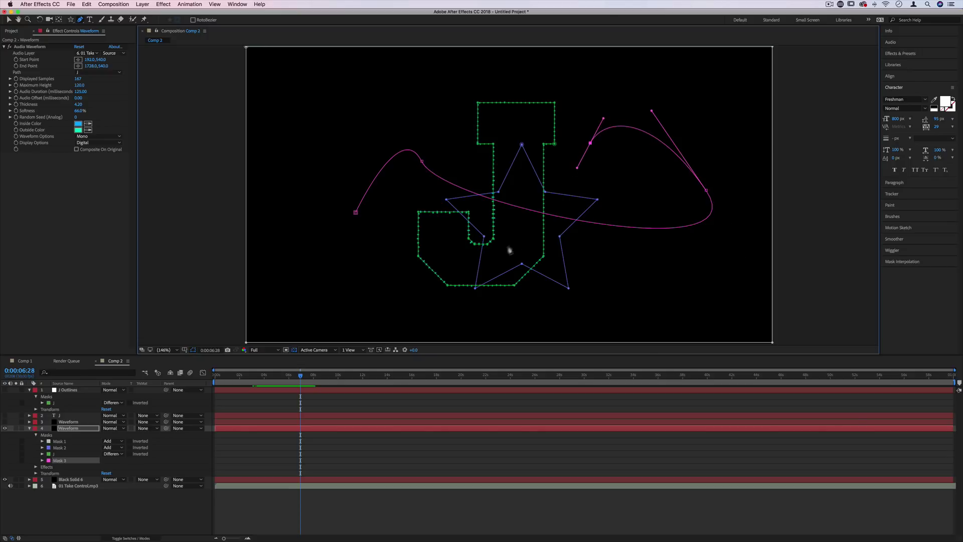
left_click_drag(409, 299, 426, 324)
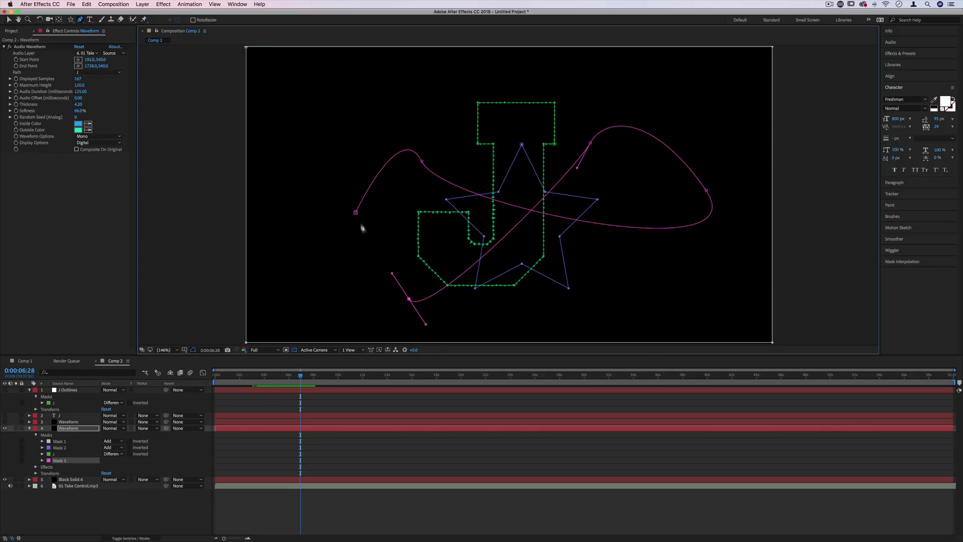
left_click(356, 213)
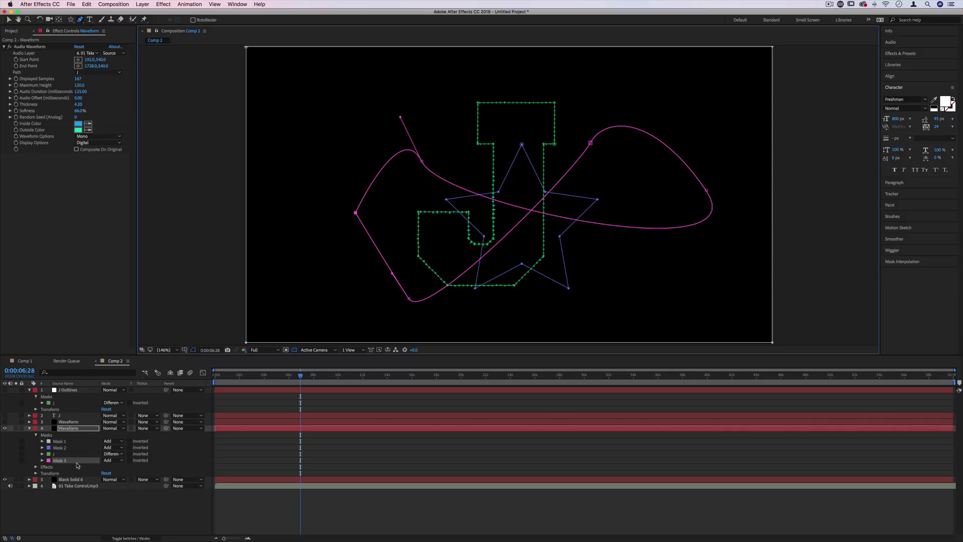
Set the waveform path to Mask 3 and preview the looping waveform
left_click(98, 72)
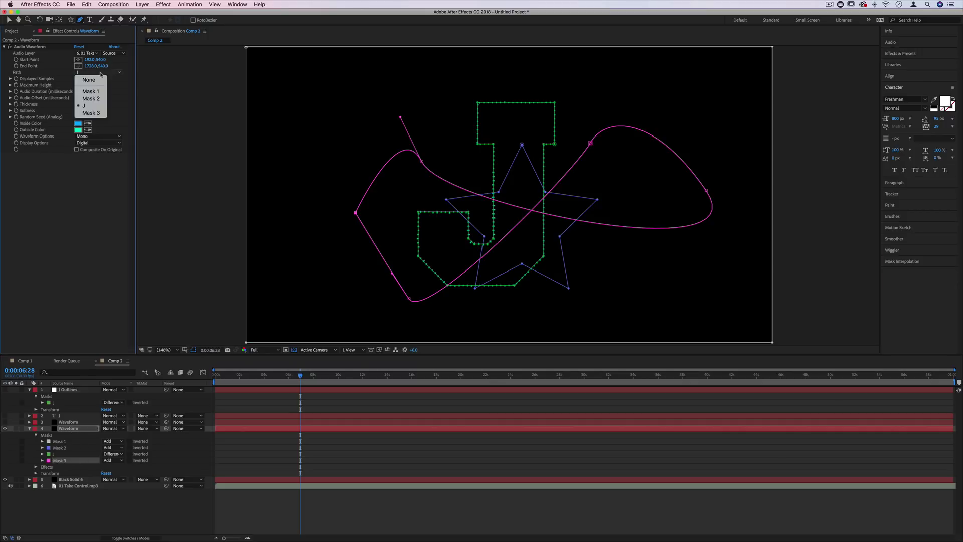
left_click(93, 113)
left_click_drag(300, 376, 240, 375)
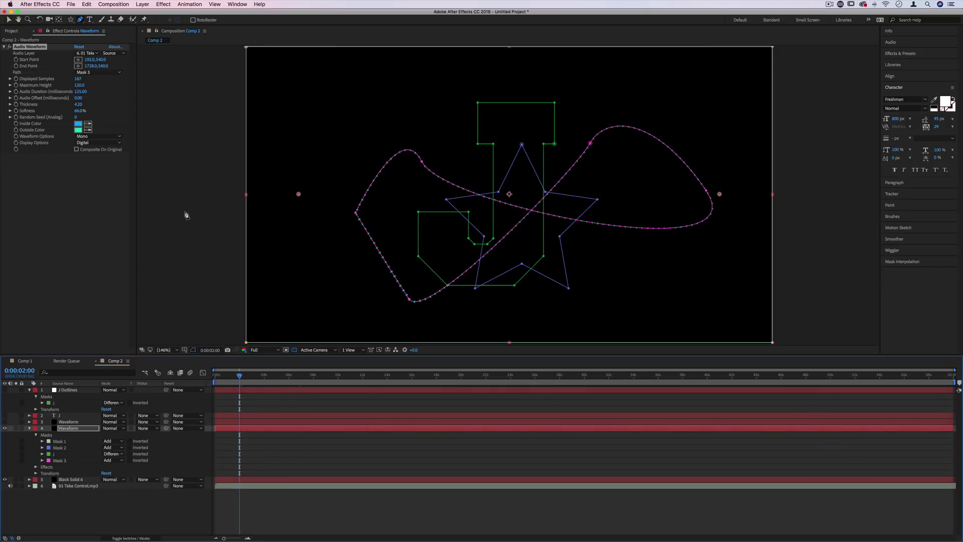
left_click(184, 211)
left_click(207, 186)
key("v")
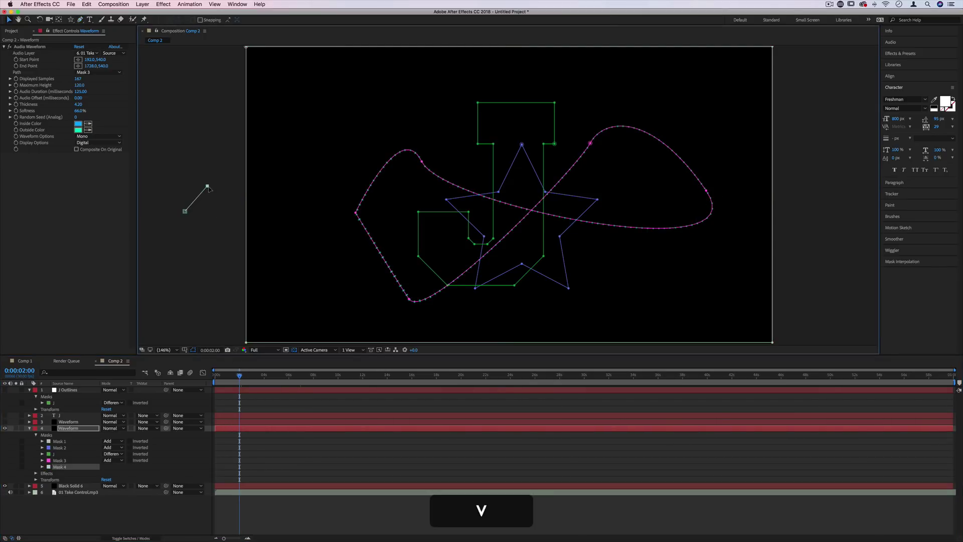
key("space")
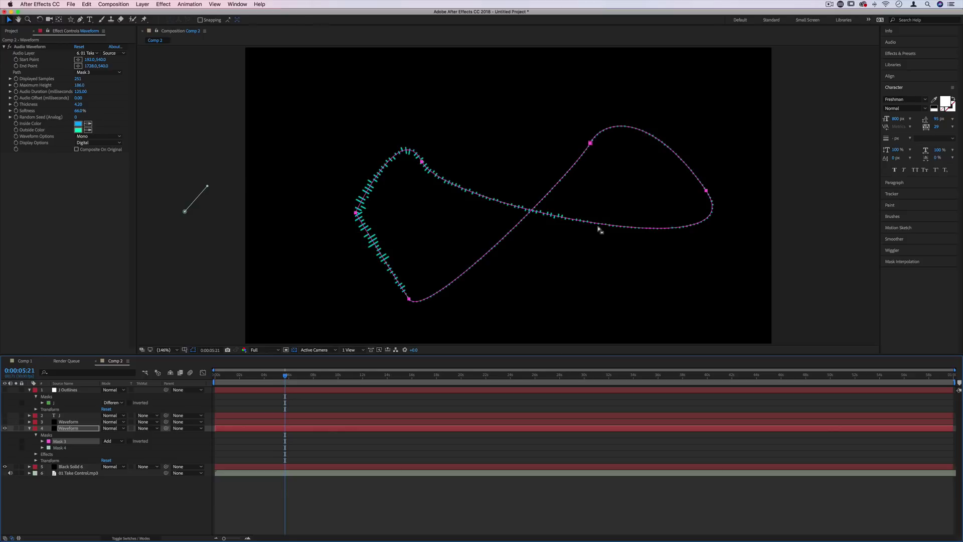
Drag the Nike swoosh PNG into the comp, hide Black Solid 6, and scale the logo to about 64%
left_click(11, 31)
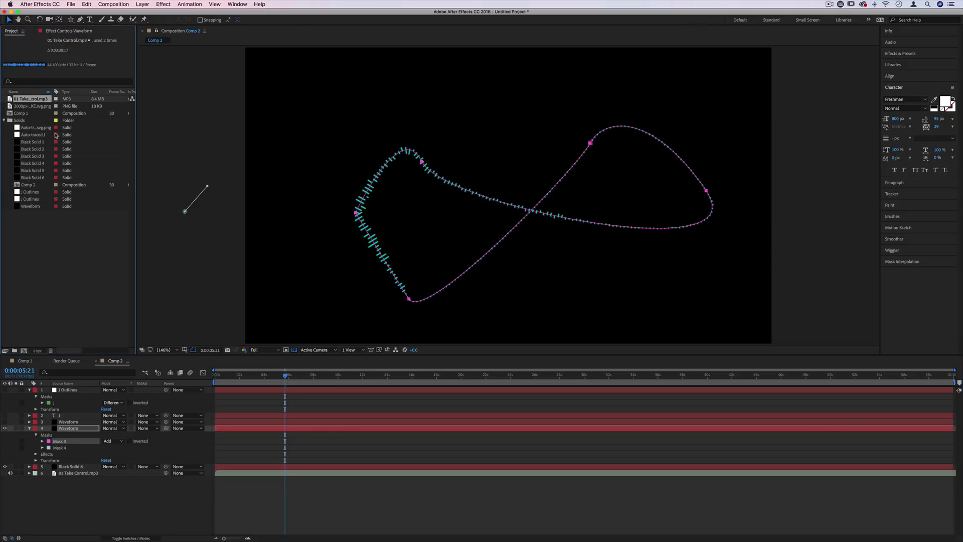
left_click_drag(33, 107, 532, 199)
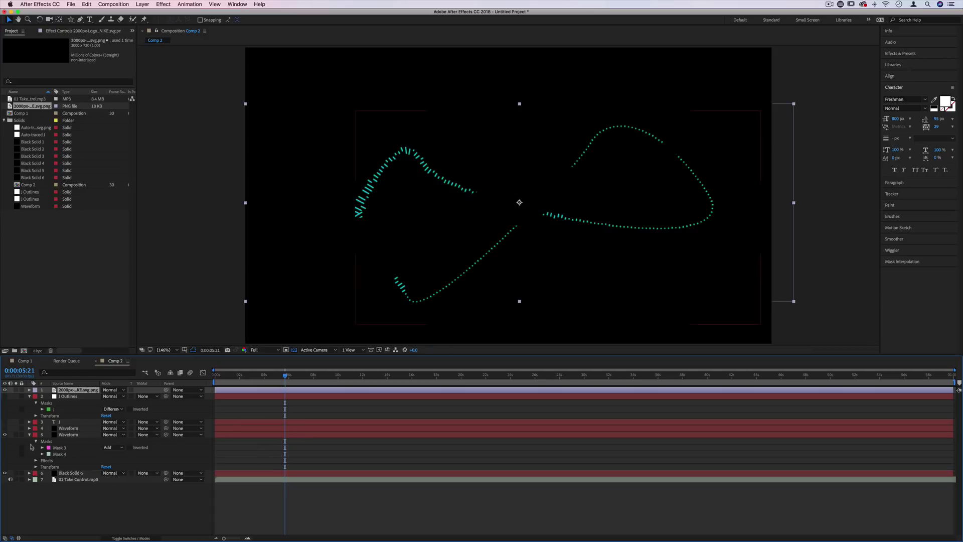
left_click(5, 473)
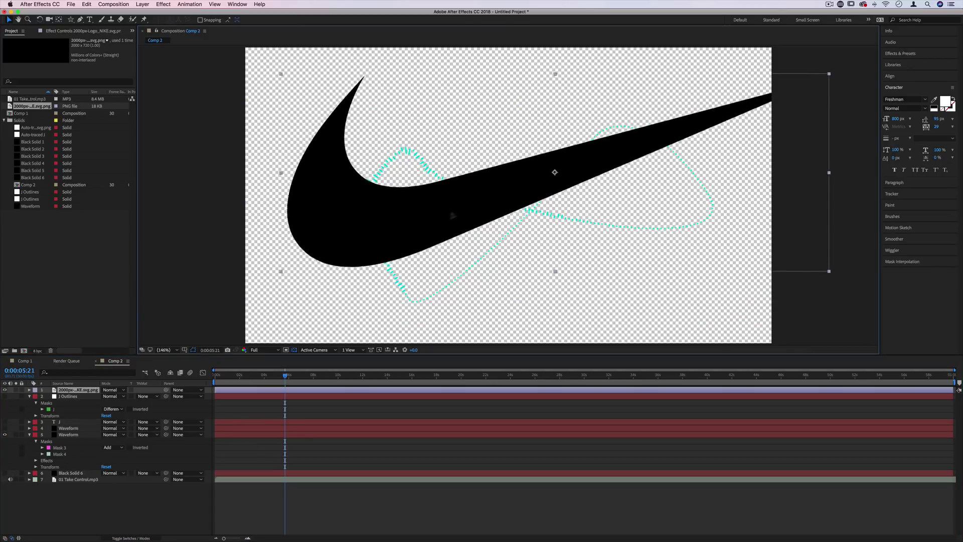
left_click_drag(793, 104, 678, 128)
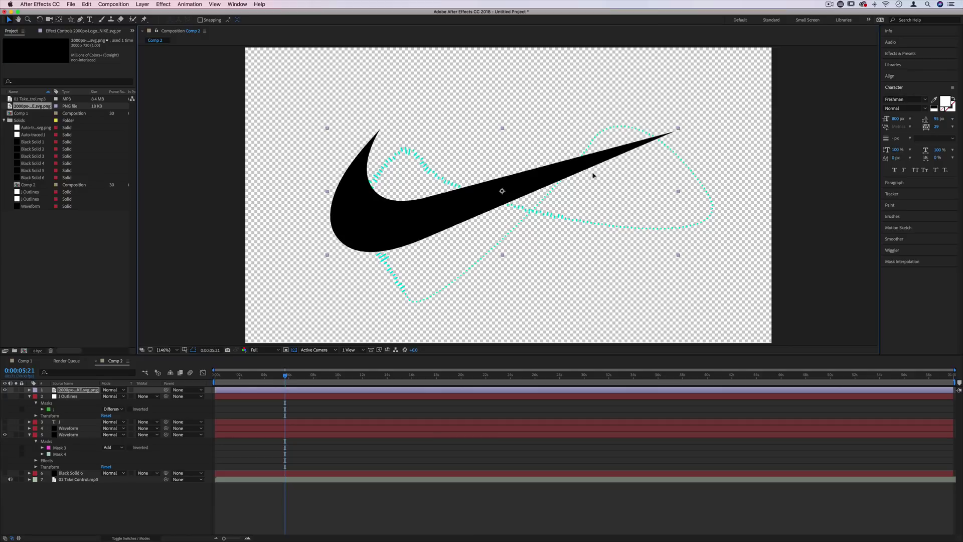
Nudge the swoosh slightly right and down and select its image layer
key("Right")
key("Right")
key("Right")
key("Down")
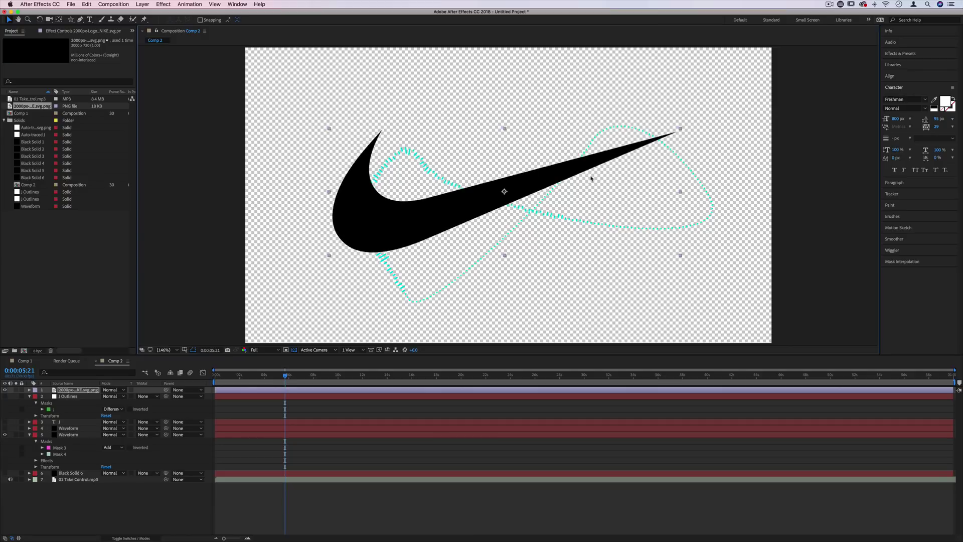
left_click(75, 396)
left_click(71, 390)
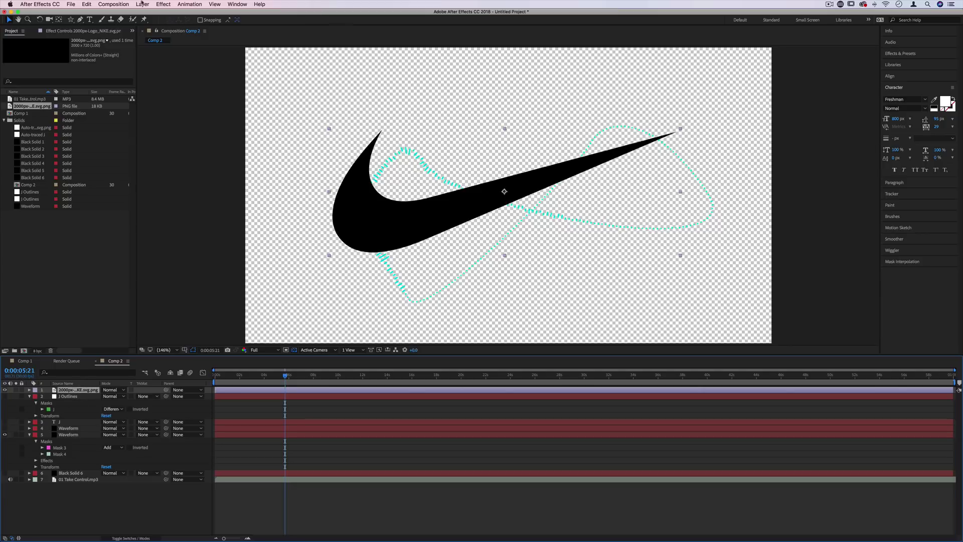
Auto-trace the swoosh layer using the Alpha channel on the current frame only
left_click(142, 4)
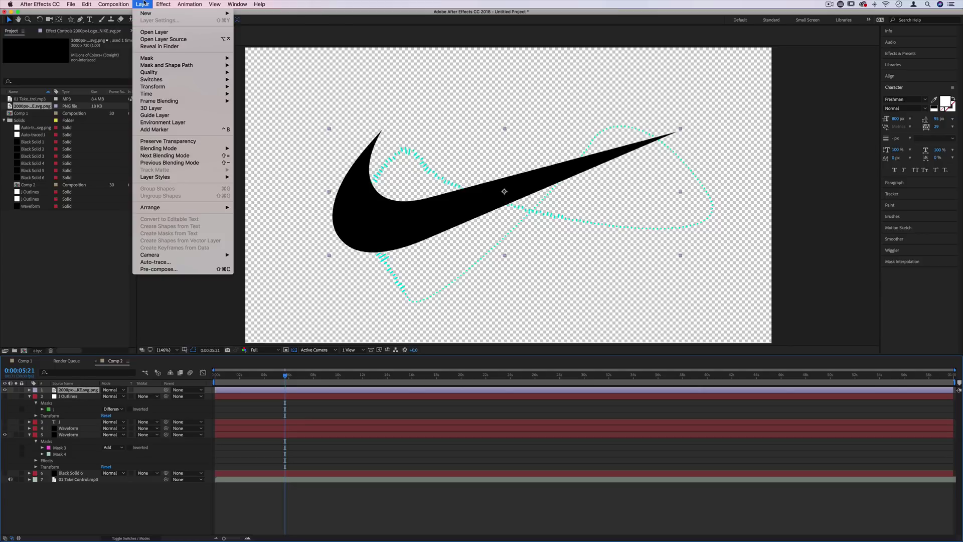
left_click(169, 262)
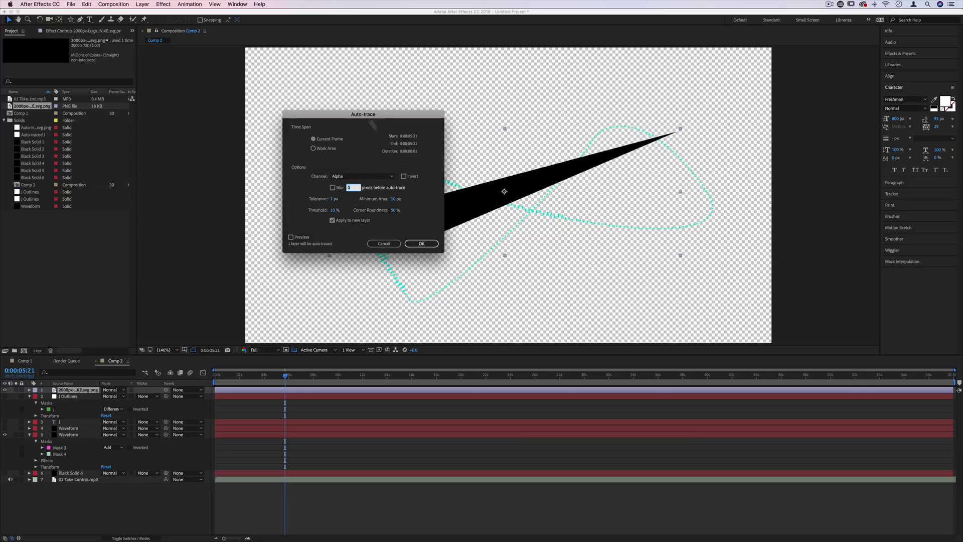
mouse_move(371, 115)
left_mouse_down()
mouse_move(602, 217)
mouse_move(568, 221)
left_mouse_up()
left_click(534, 282)
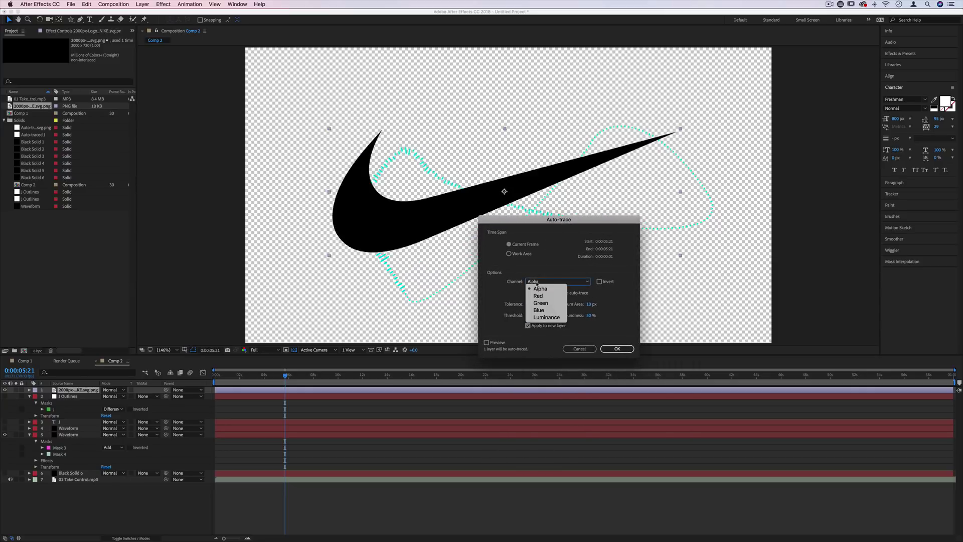
left_click(544, 282)
left_click(544, 283)
left_click(557, 282)
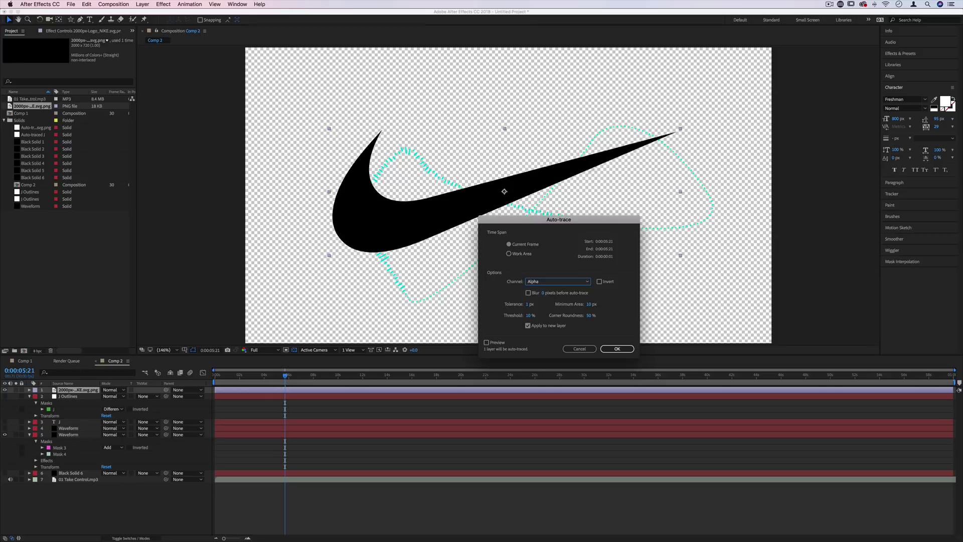
left_click(524, 245)
left_click(619, 349)
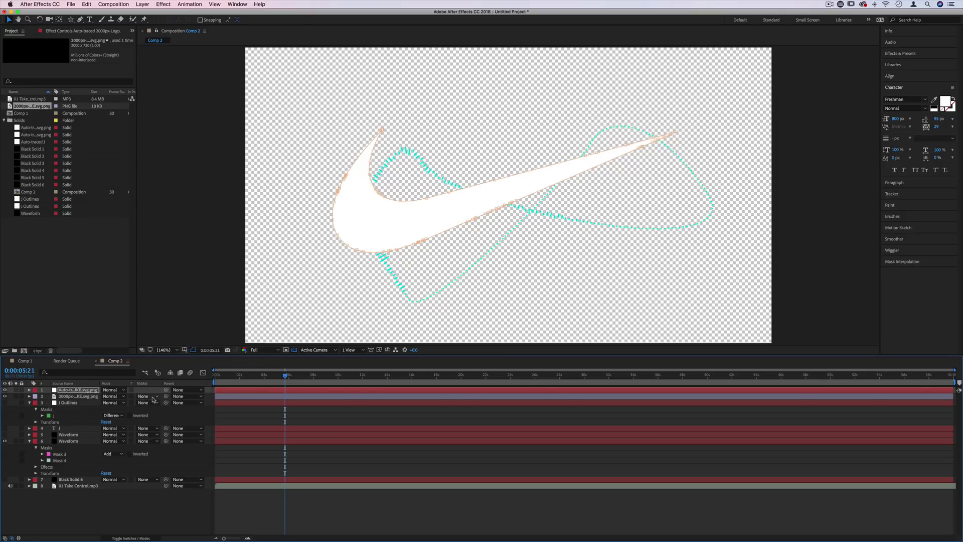
Copy the auto-traced Mask 1 onto the Waveform layer, then delete the Auto-traced layer
left_click(29, 390)
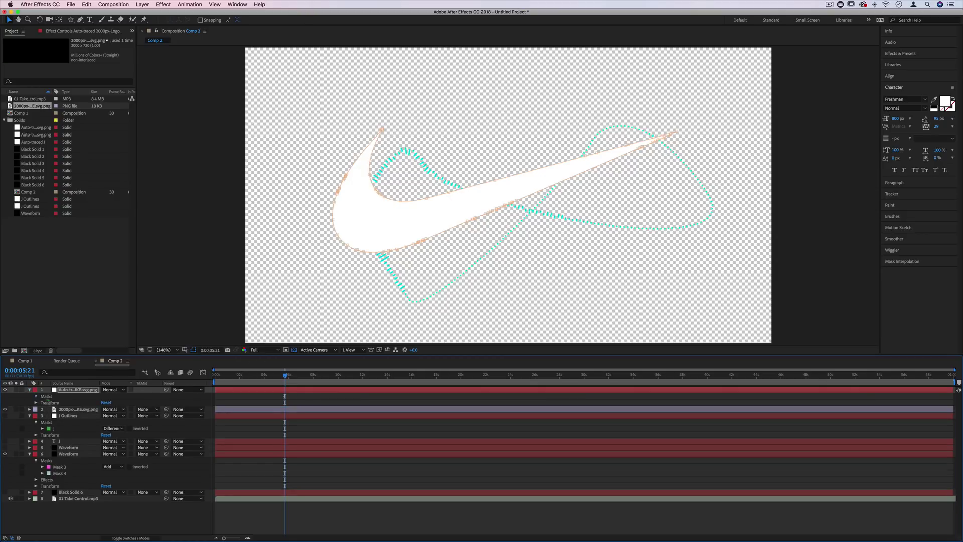
left_click(36, 396)
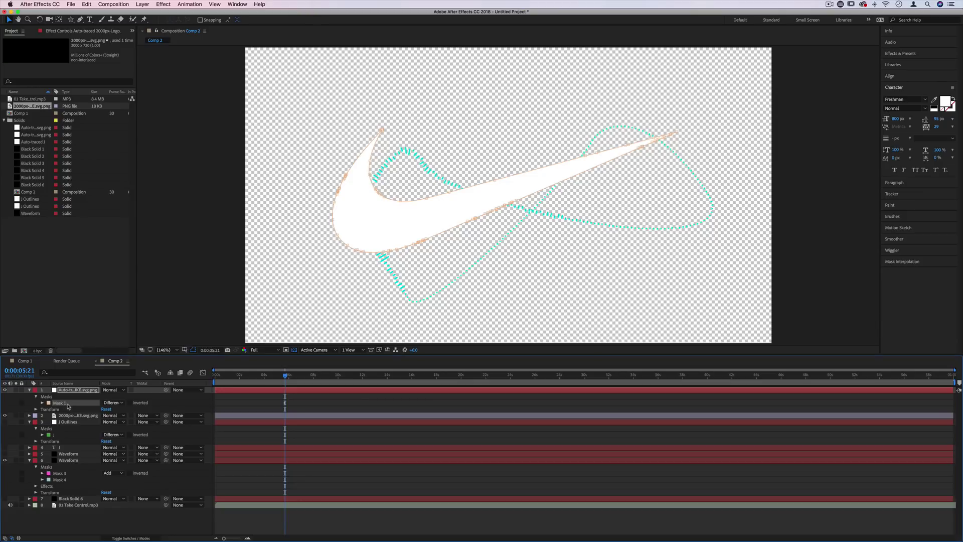
key("super+c")
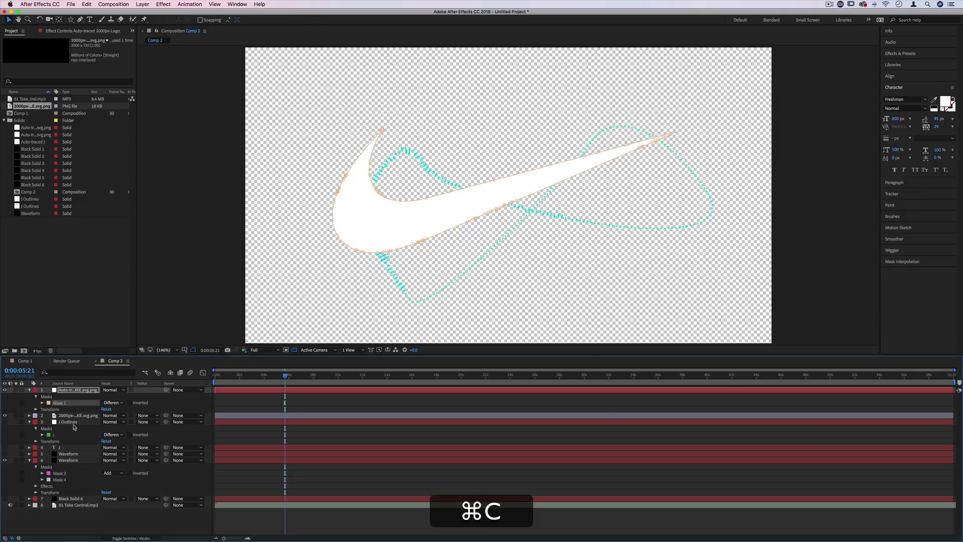
left_click(69, 460)
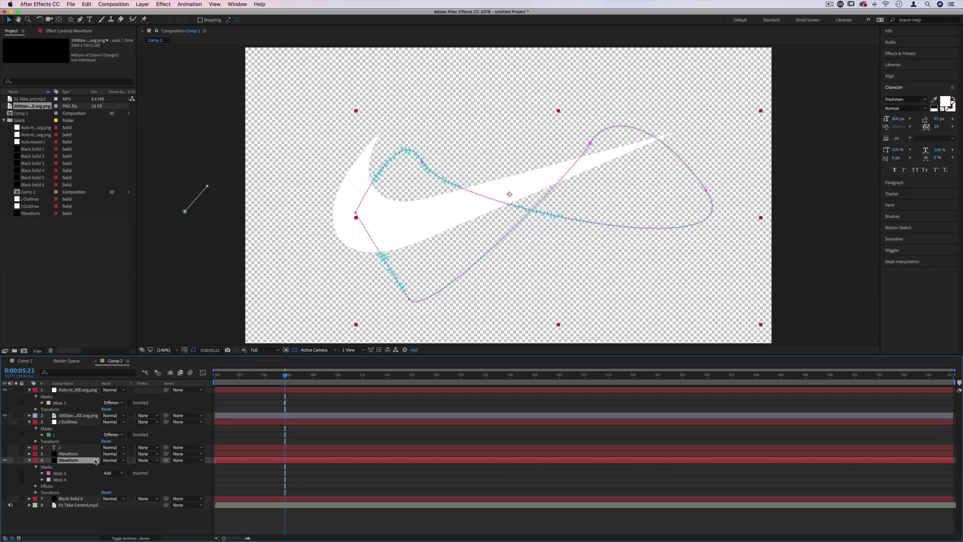
key("super+v")
left_click(82, 391)
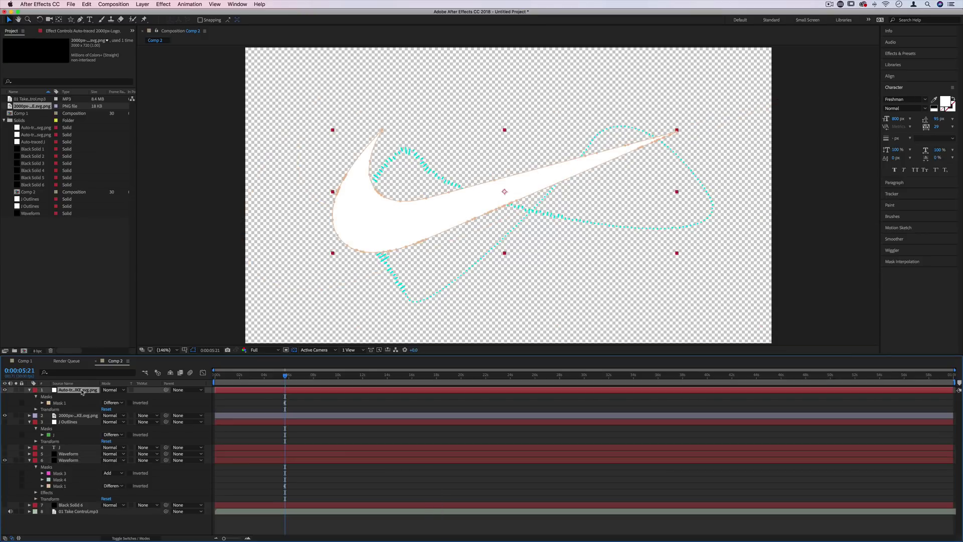
key("Delete")
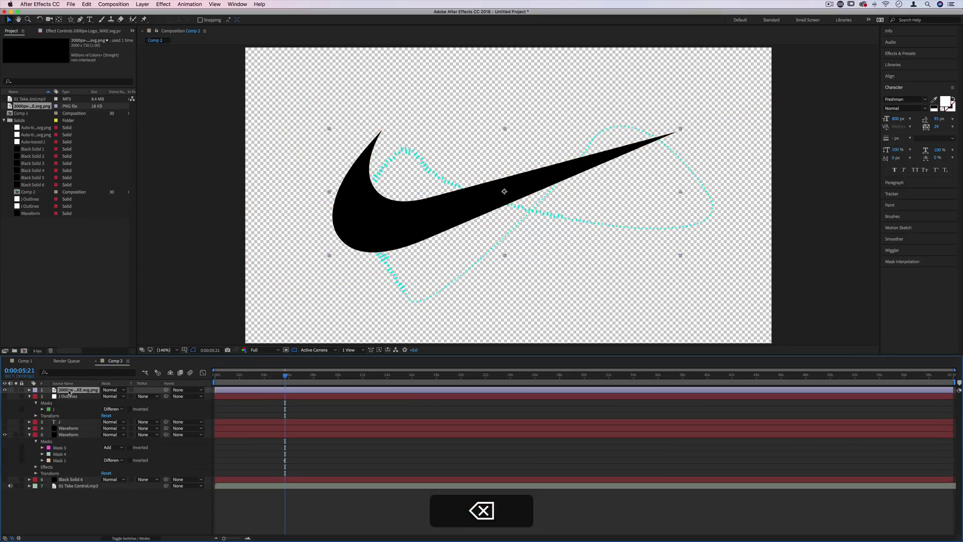
In the Waveform layer viewer, set Mask 1 to Add and delete Masks 3 and 4
double_click(85, 460)
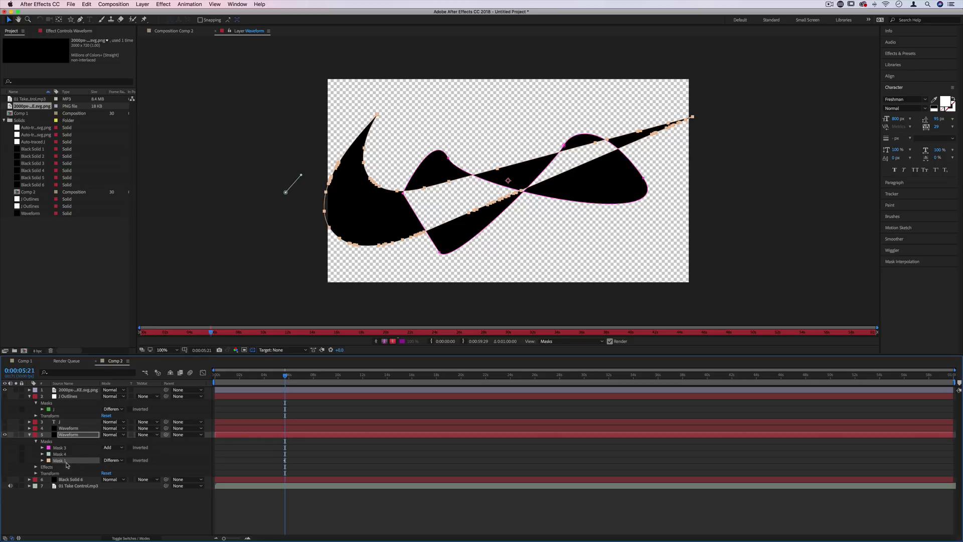
left_click(106, 461)
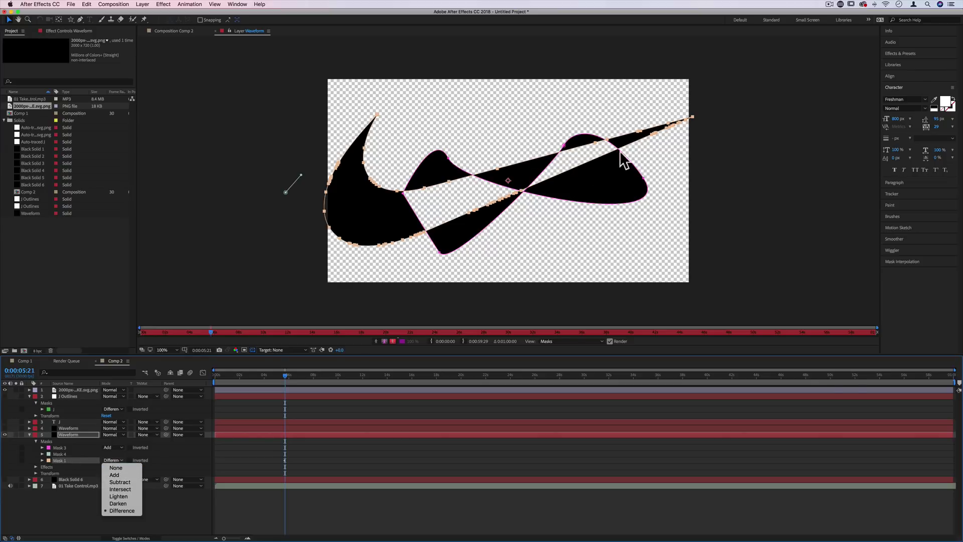
left_click(134, 470)
left_click(122, 460)
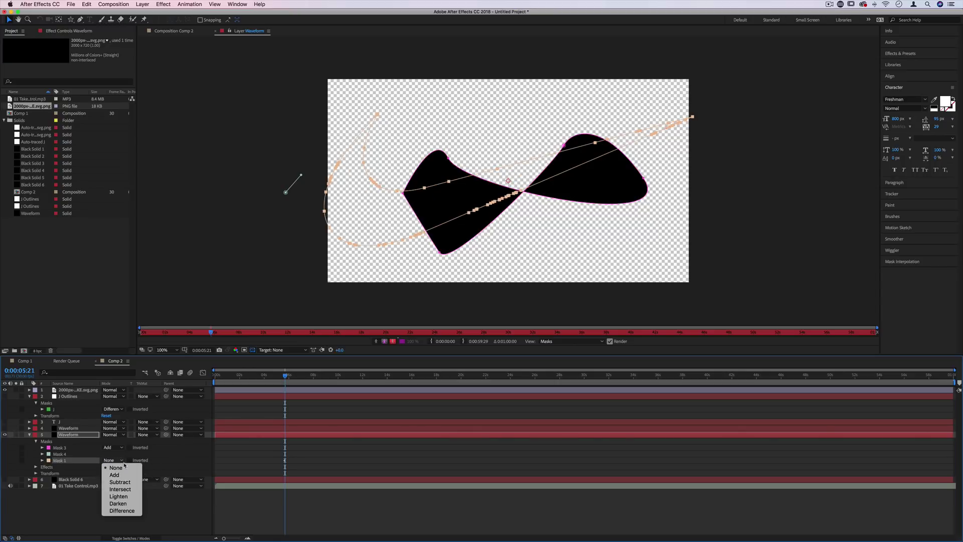
left_click(120, 472)
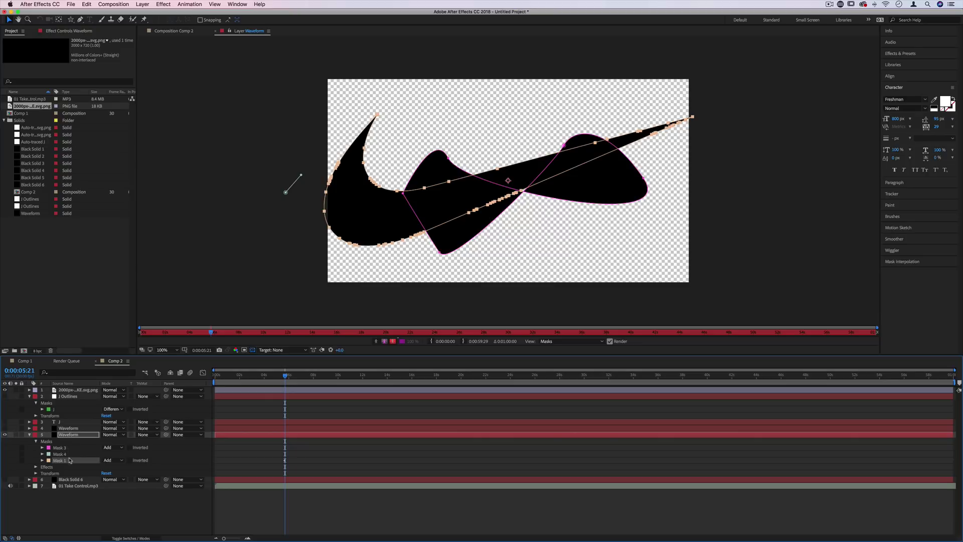
left_click(64, 447)
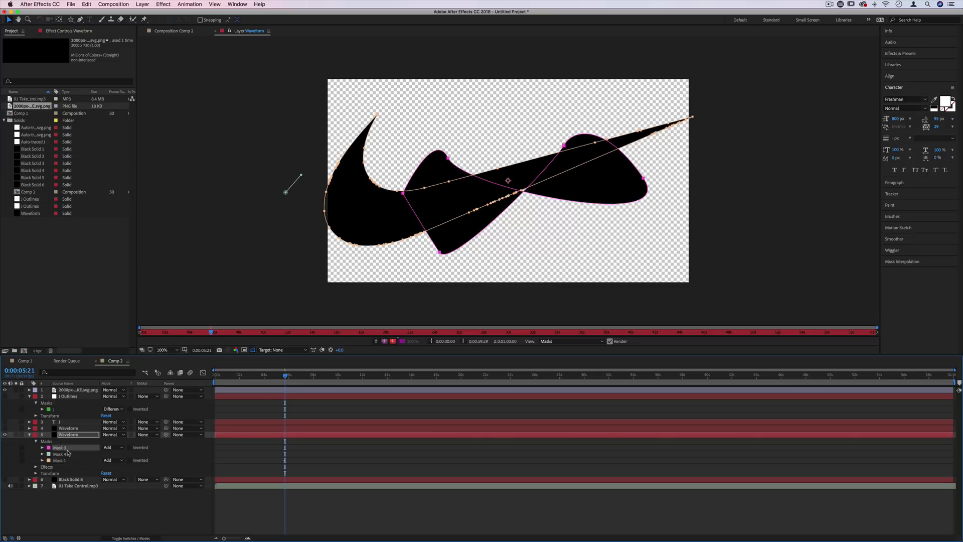
key("BackSpace")
left_click(63, 447)
key("BackSpace")
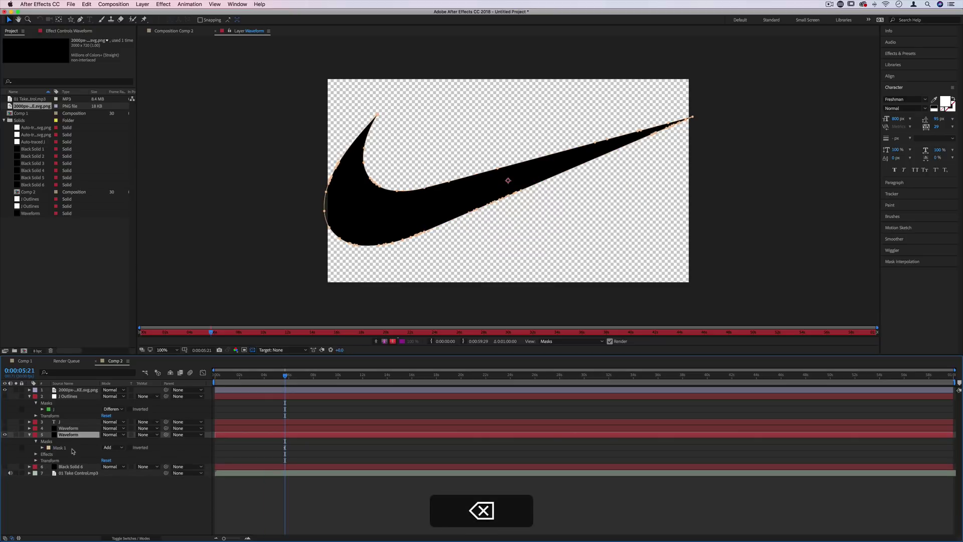
Free-transform the swoosh mask to shrink it and shift it up and left over the logo
key("alt+m")
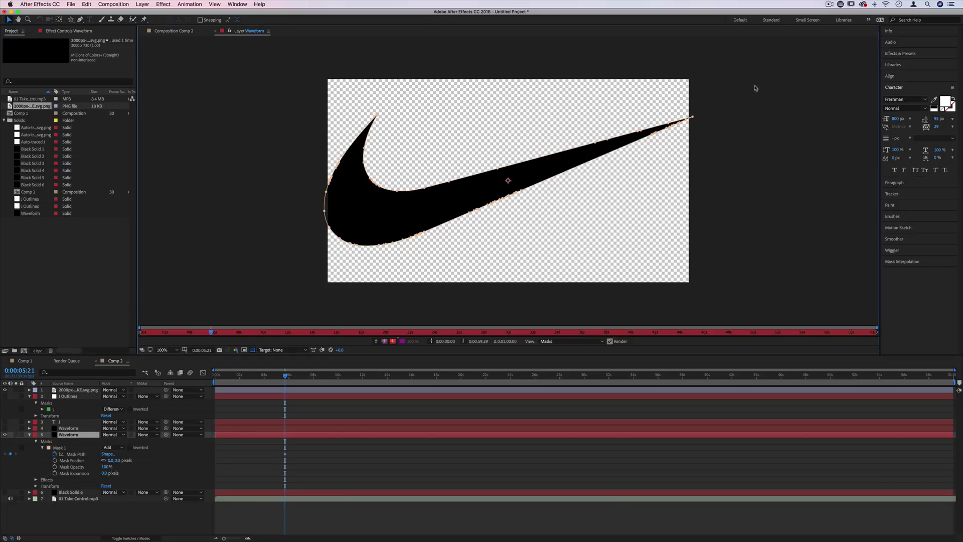
left_click_drag(756, 77, 551, 169)
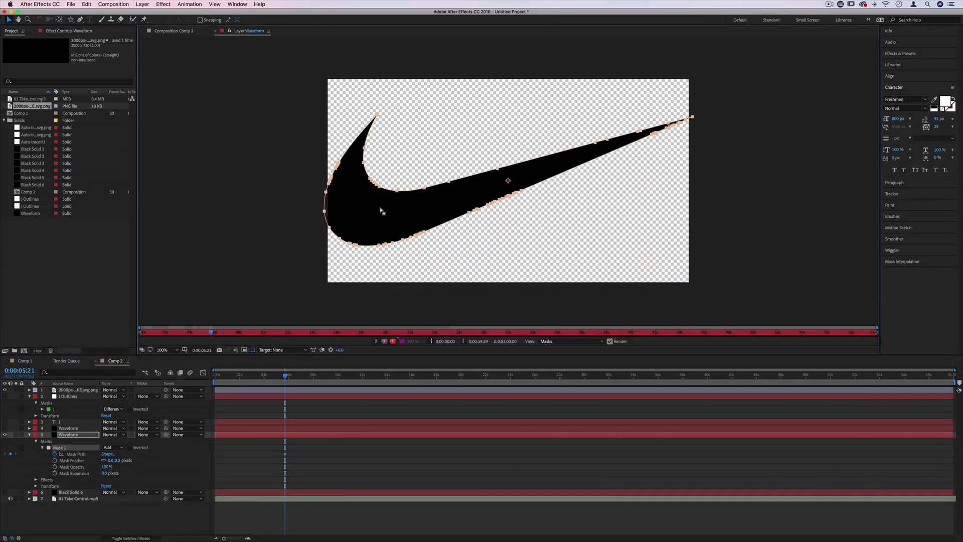
key("super+t")
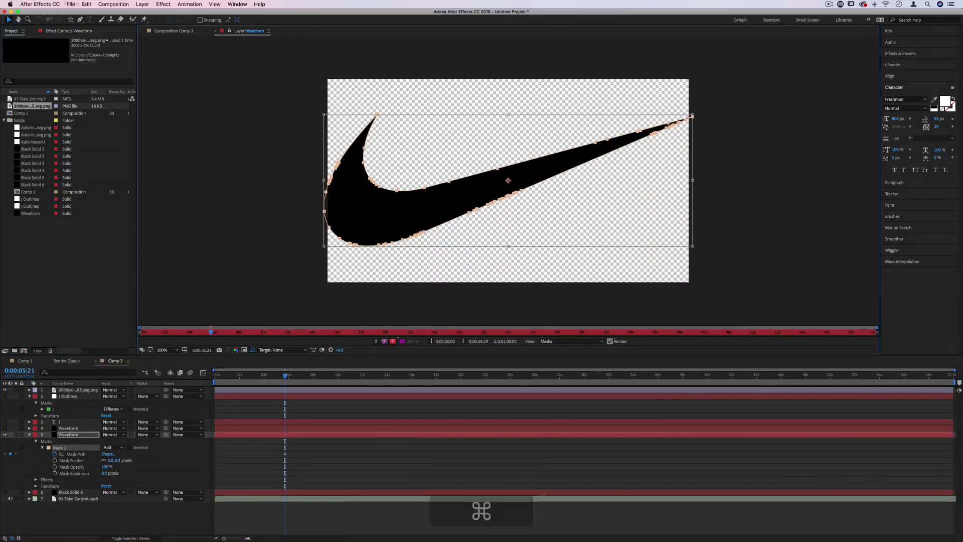
left_click_drag(323, 114, 423, 140)
left_click_drag(612, 180, 575, 166)
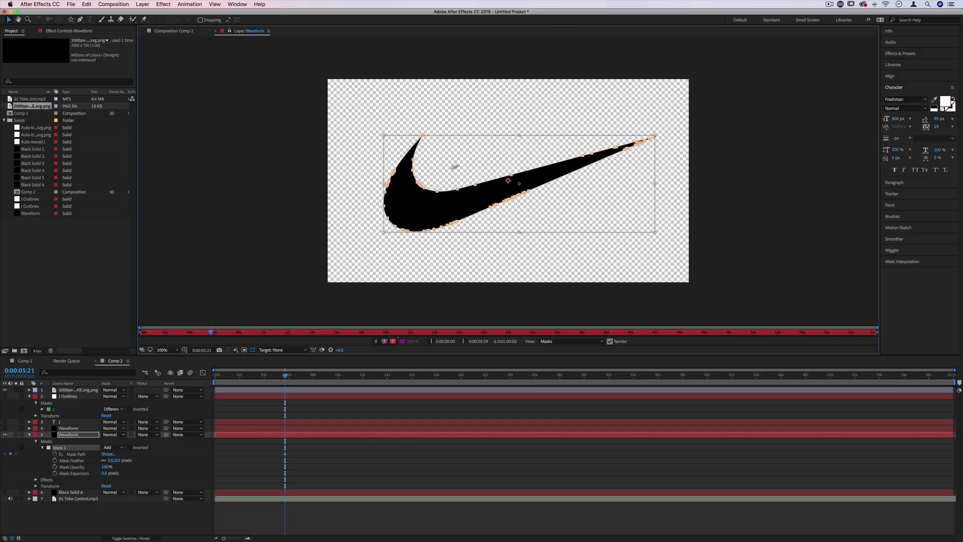
left_click_drag(568, 175, 555, 182)
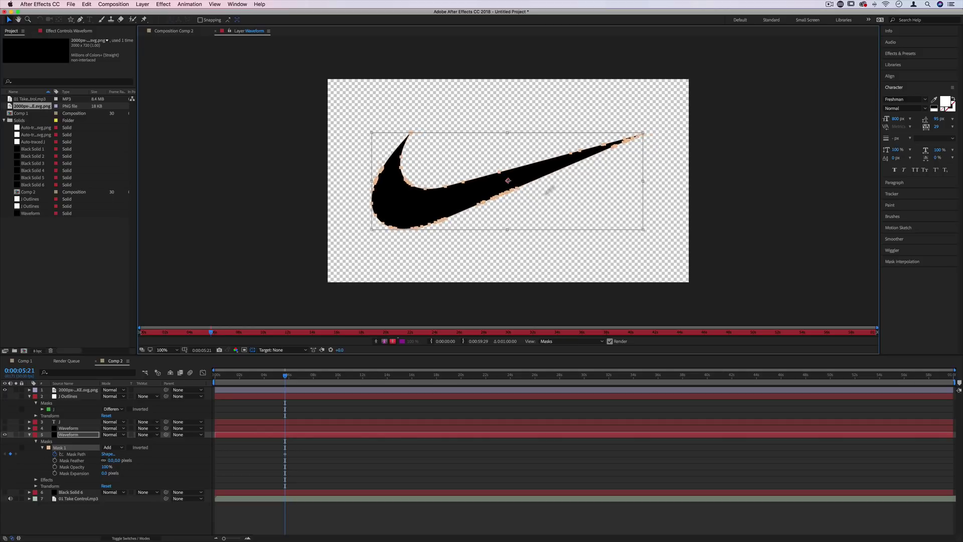
left_click(259, 471)
Close the Waveform layer viewer and hide the black swoosh image layer
left_click_drag(274, 375, 243, 376)
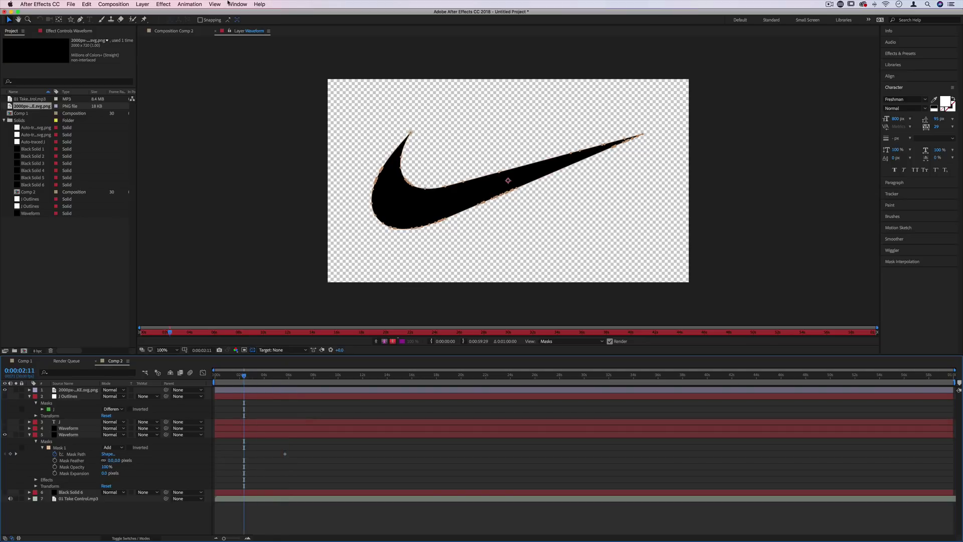
left_click(260, 29)
left_click(216, 31)
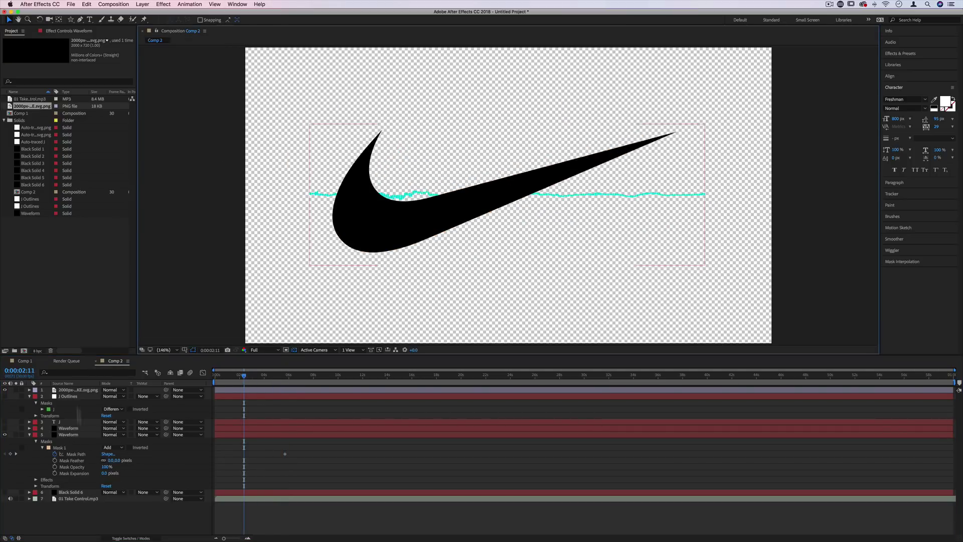
left_click(6, 392)
left_click(6, 391)
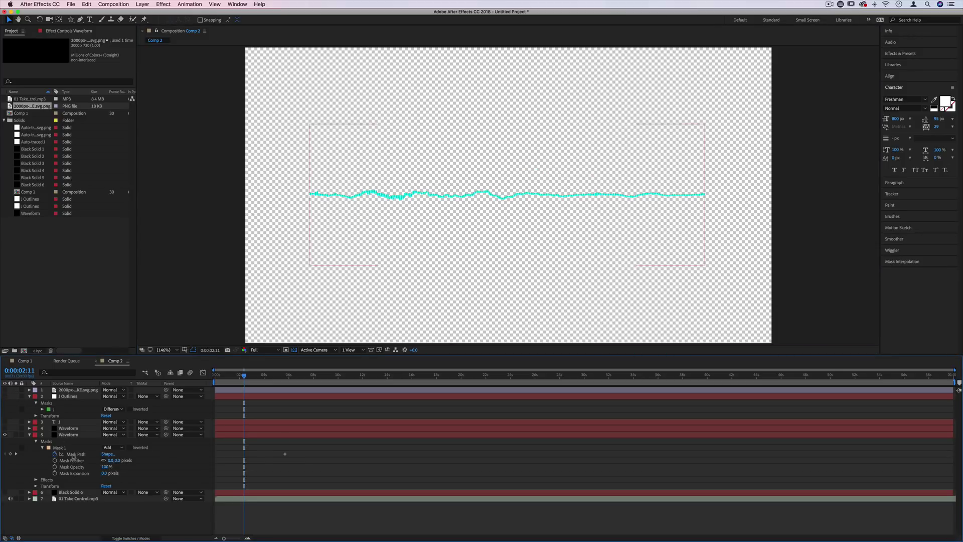
Set the Audio Waveform path to Mask 1 and turn on the Black Solid 6 background
left_click(74, 435)
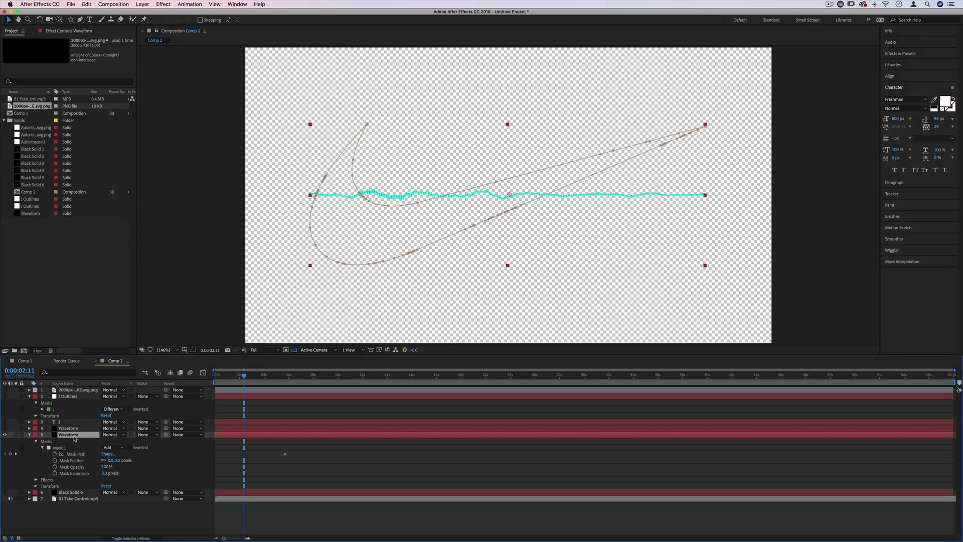
left_click(69, 32)
left_click(91, 74)
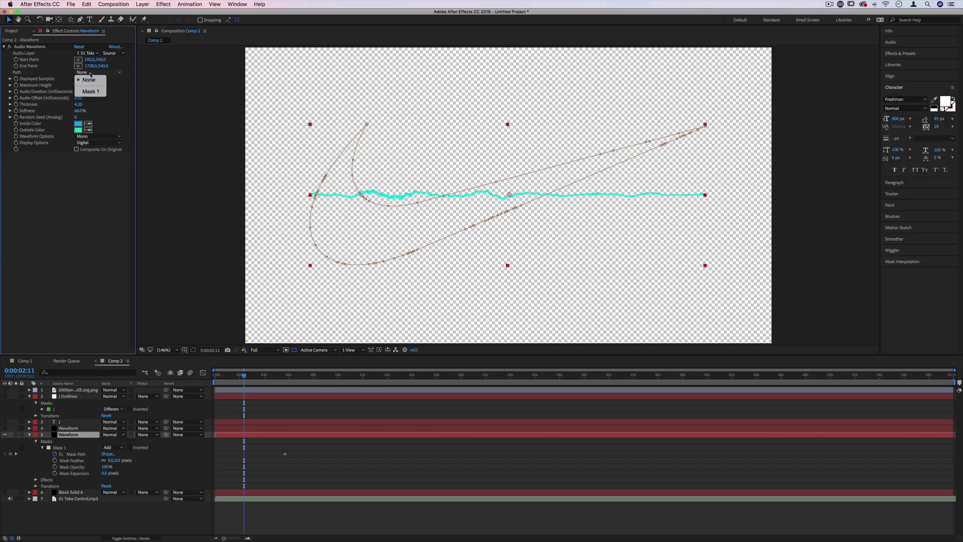
left_click(91, 91)
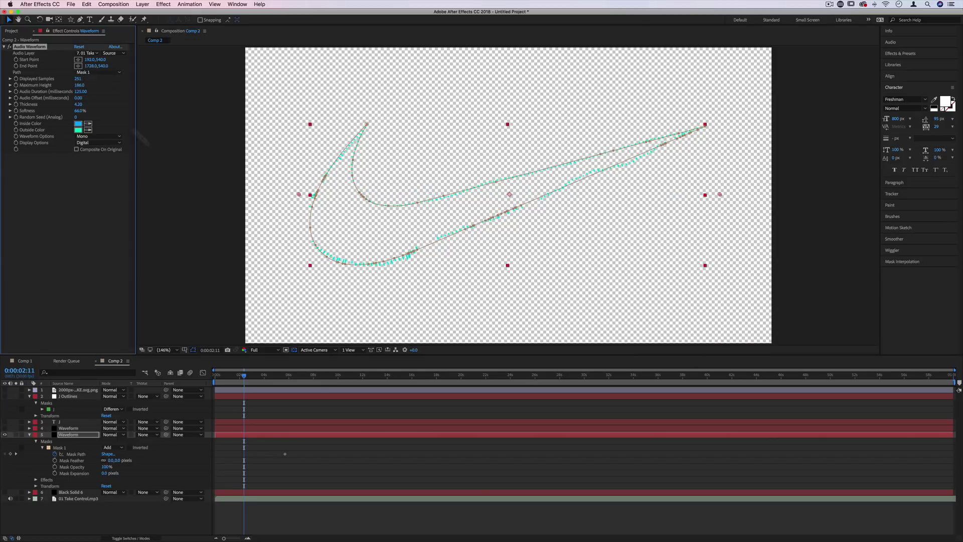
left_click(4, 492)
left_click_drag(244, 375, 347, 377)
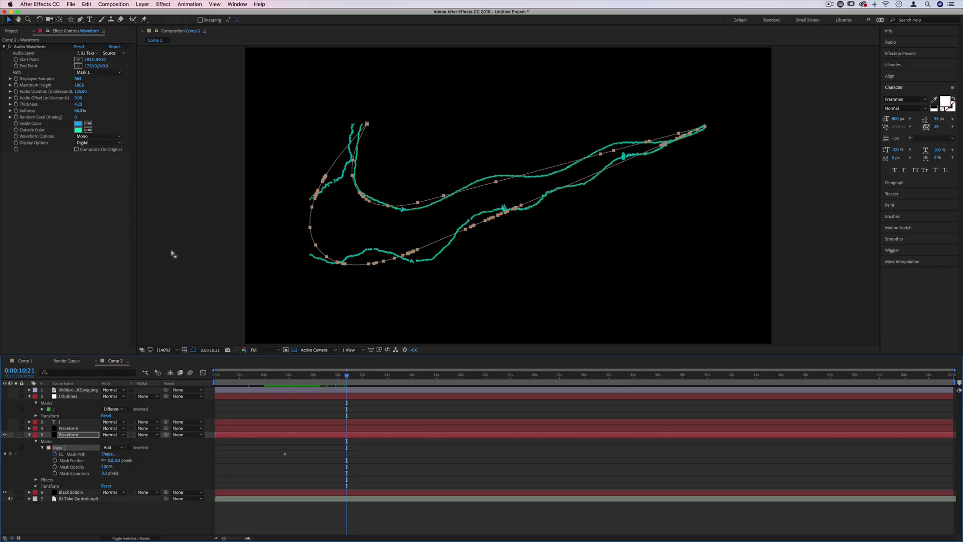
left_click(79, 452)
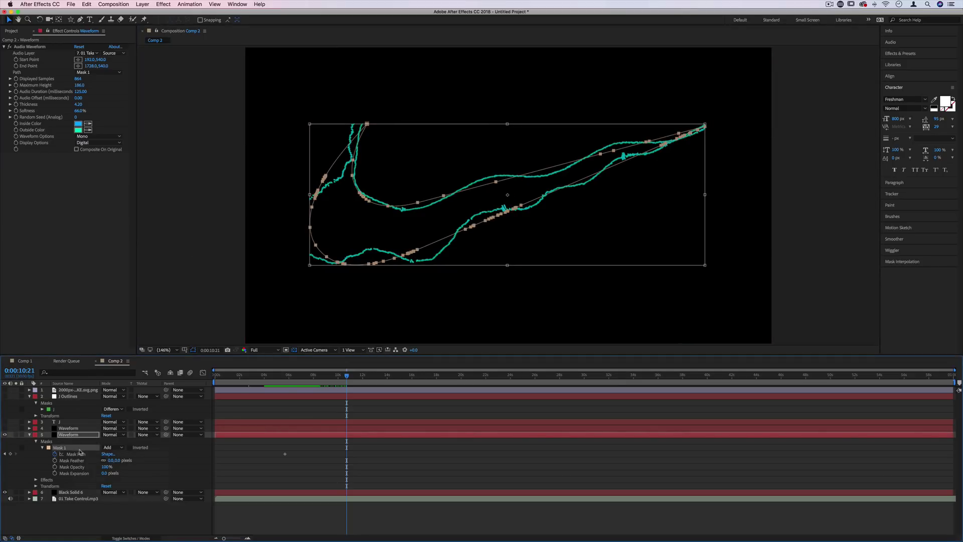
Add a new full-frame mask to the Waveform layer via Mask > New Mask and preview
right_click(81, 438)
mouse_move(147, 262)
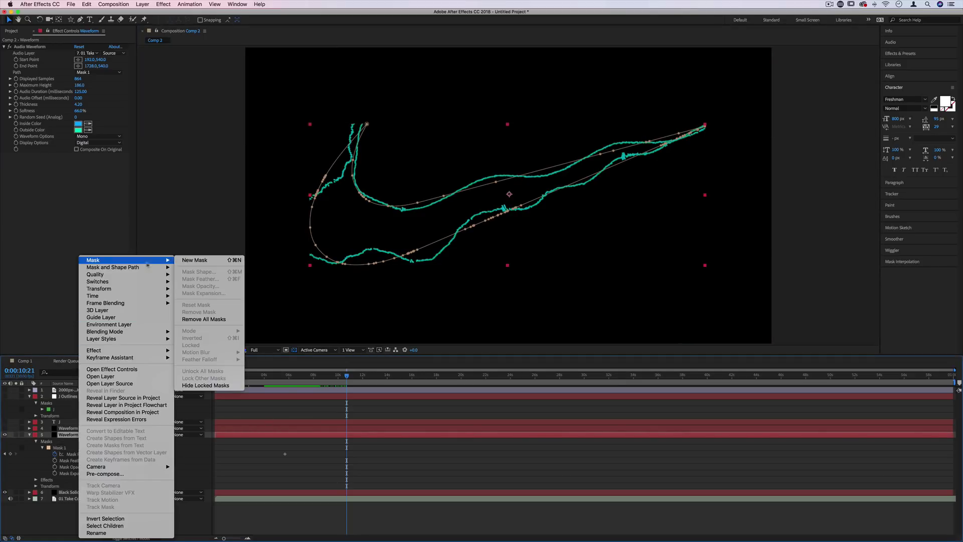
left_click(214, 260)
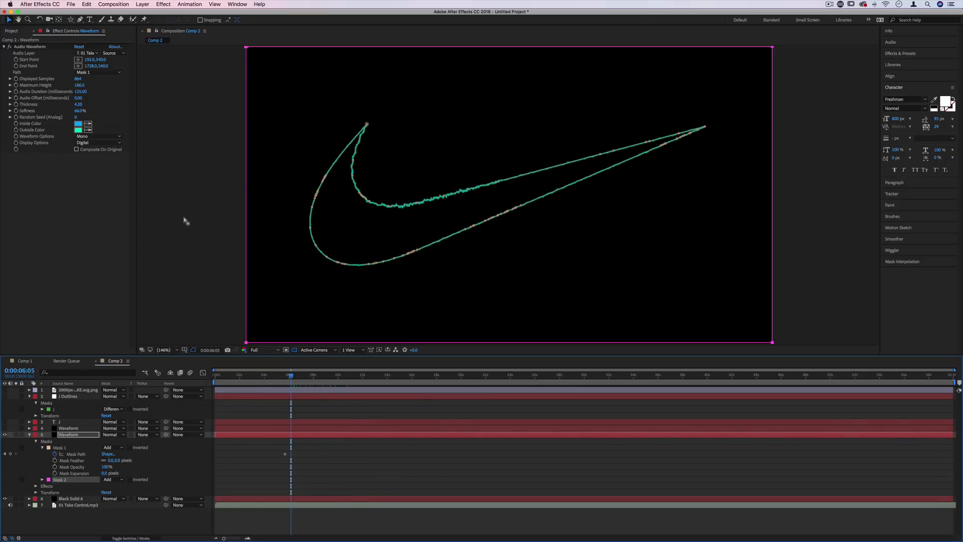
key("space")
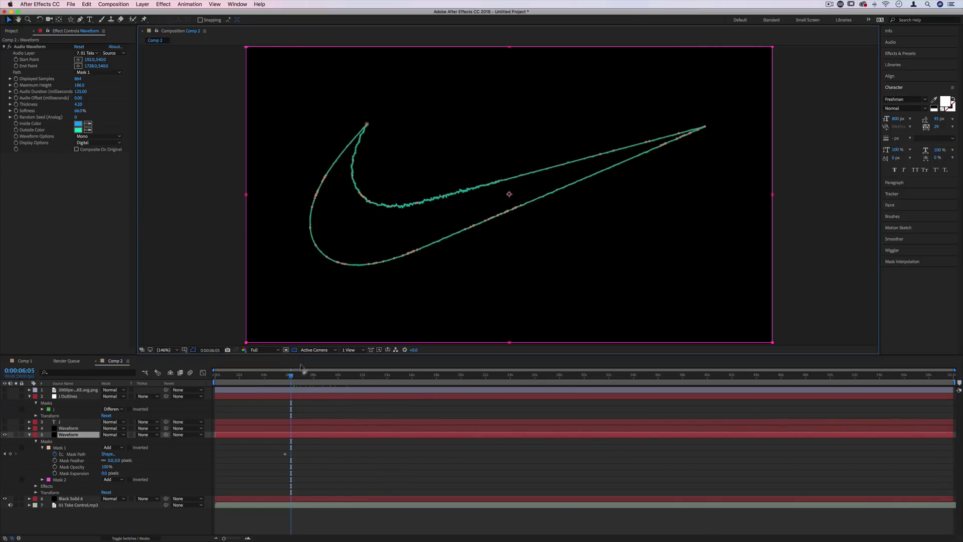
At 0:00:03:18, remove the Mask Path keyframe so the swoosh stays fixed, then replay
left_click_drag(295, 375, 260, 379)
left_click(260, 380)
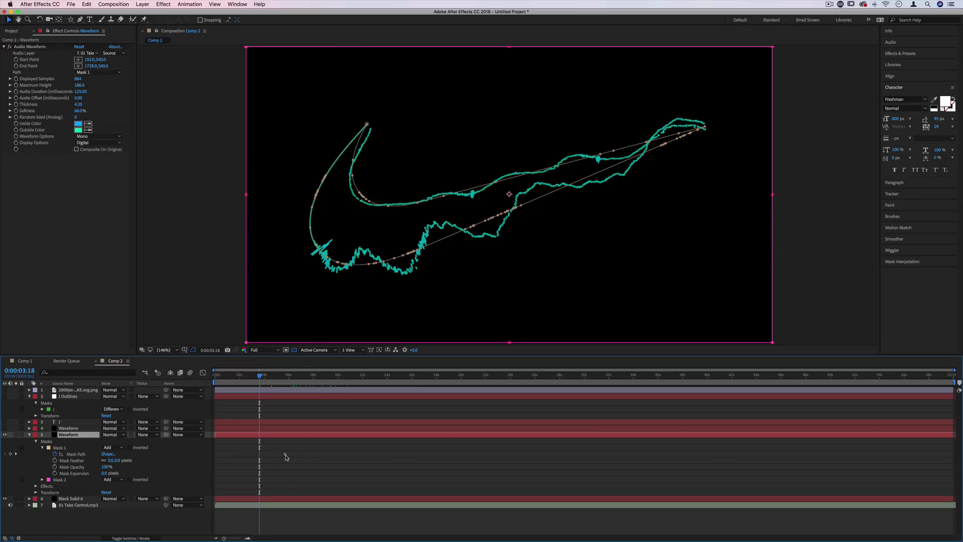
mouse_move(285, 456)
left_click(55, 454)
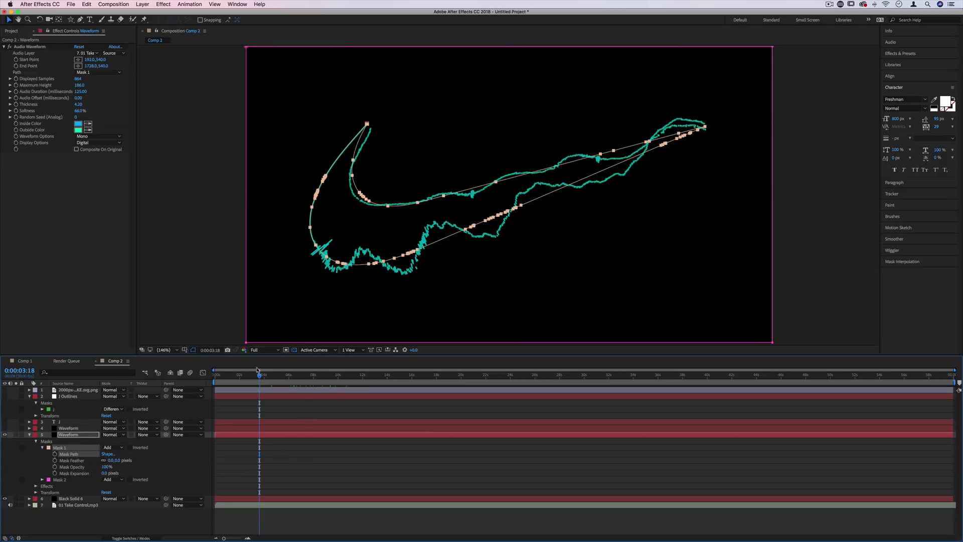
key("space")
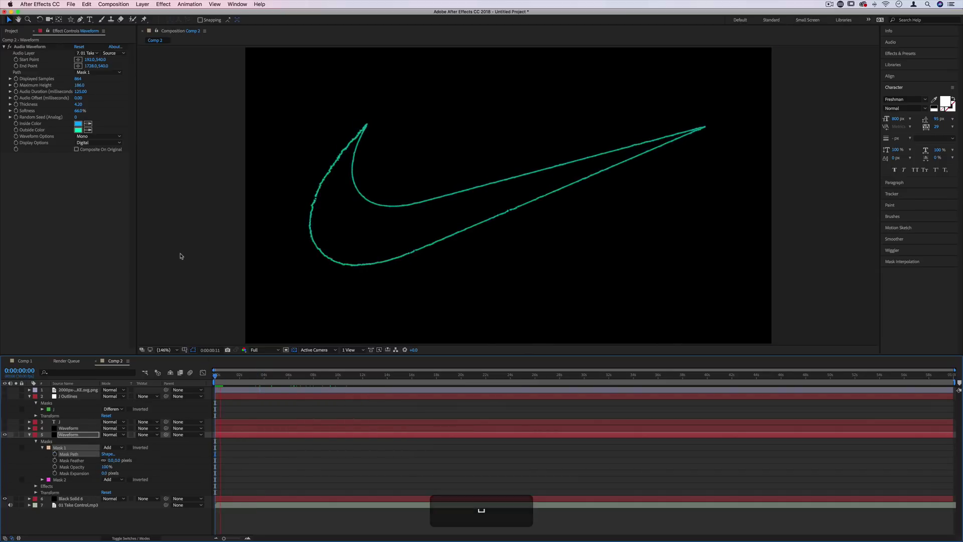